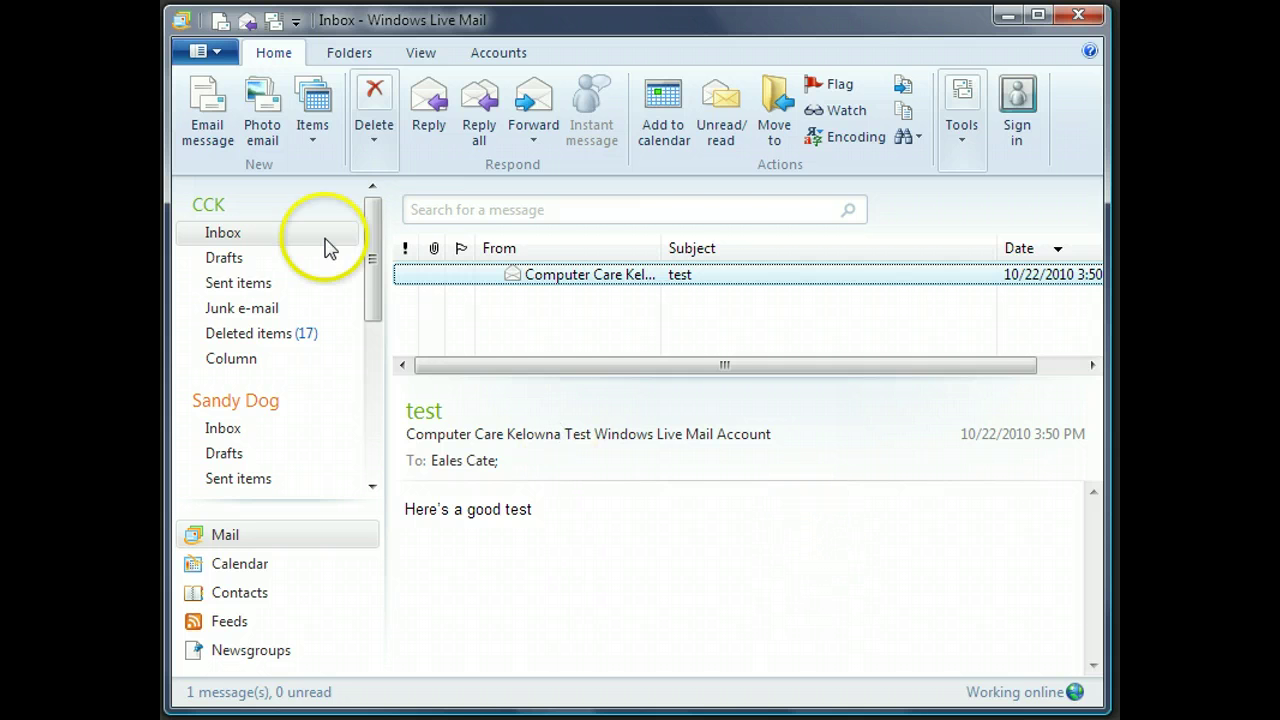
Open the mail options and display the spelling settings
left_click(219, 57)
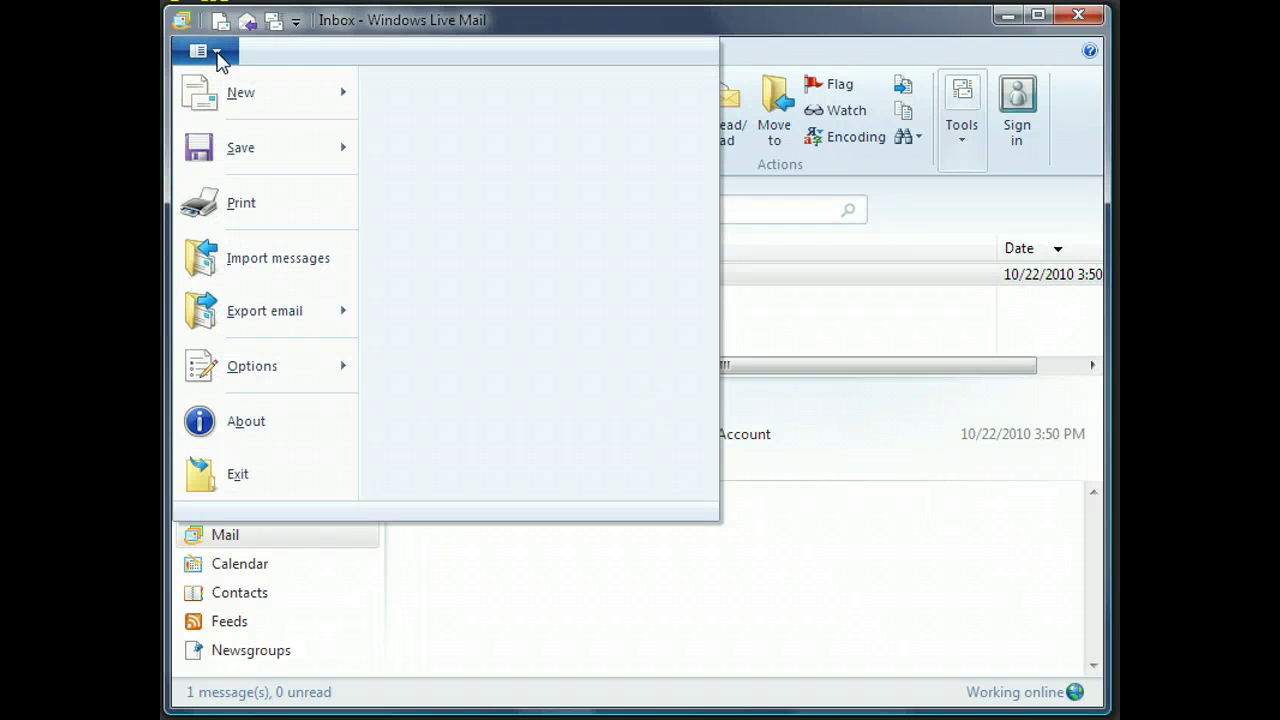
left_click(241, 390)
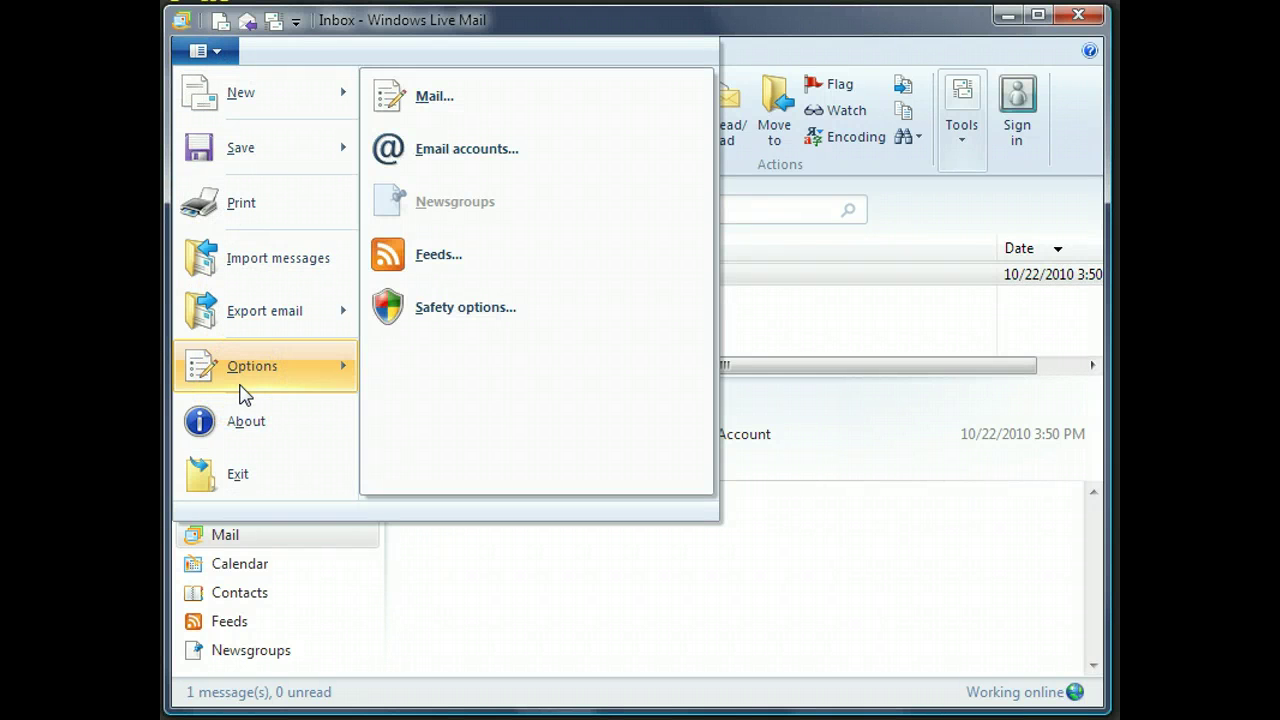
left_click(466, 100)
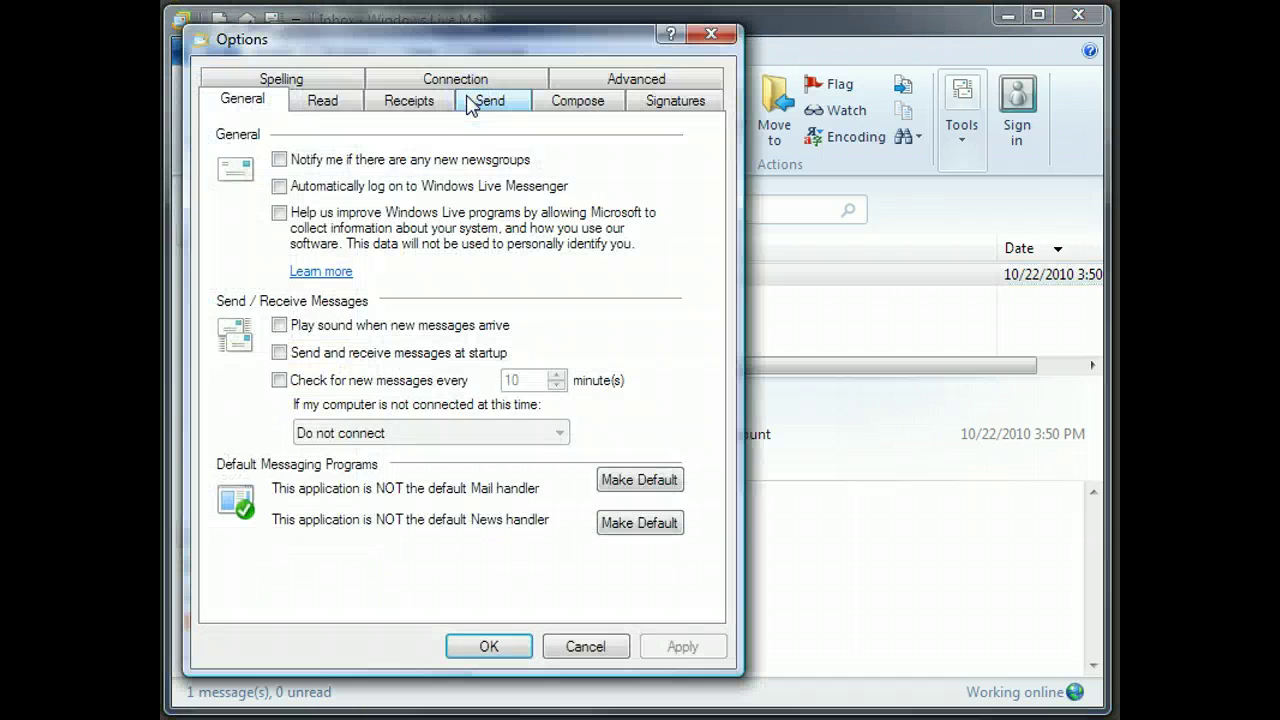
left_click(268, 79)
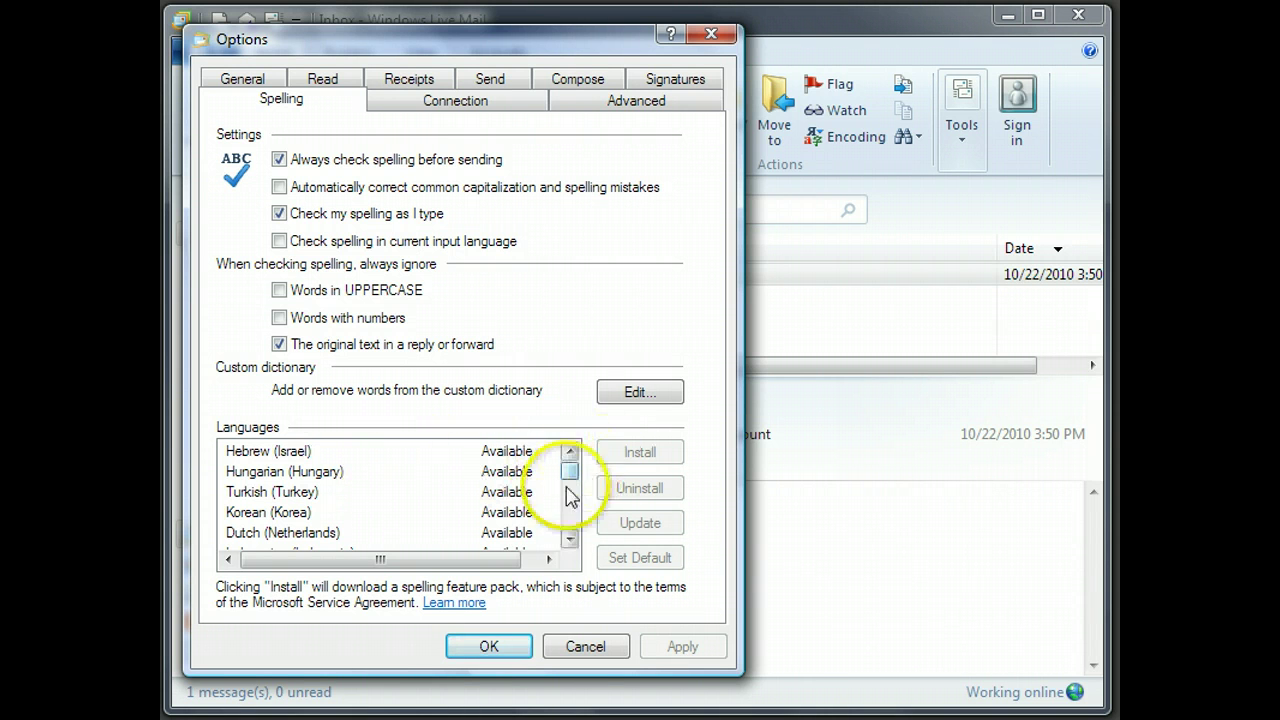
Look through the spell-check languages for the English dictionaries, comparing English (United States) and English (United Kingdom)
left_click(569, 541)
left_click(569, 541)
left_click(569, 541)
left_click(569, 541)
left_click(569, 541)
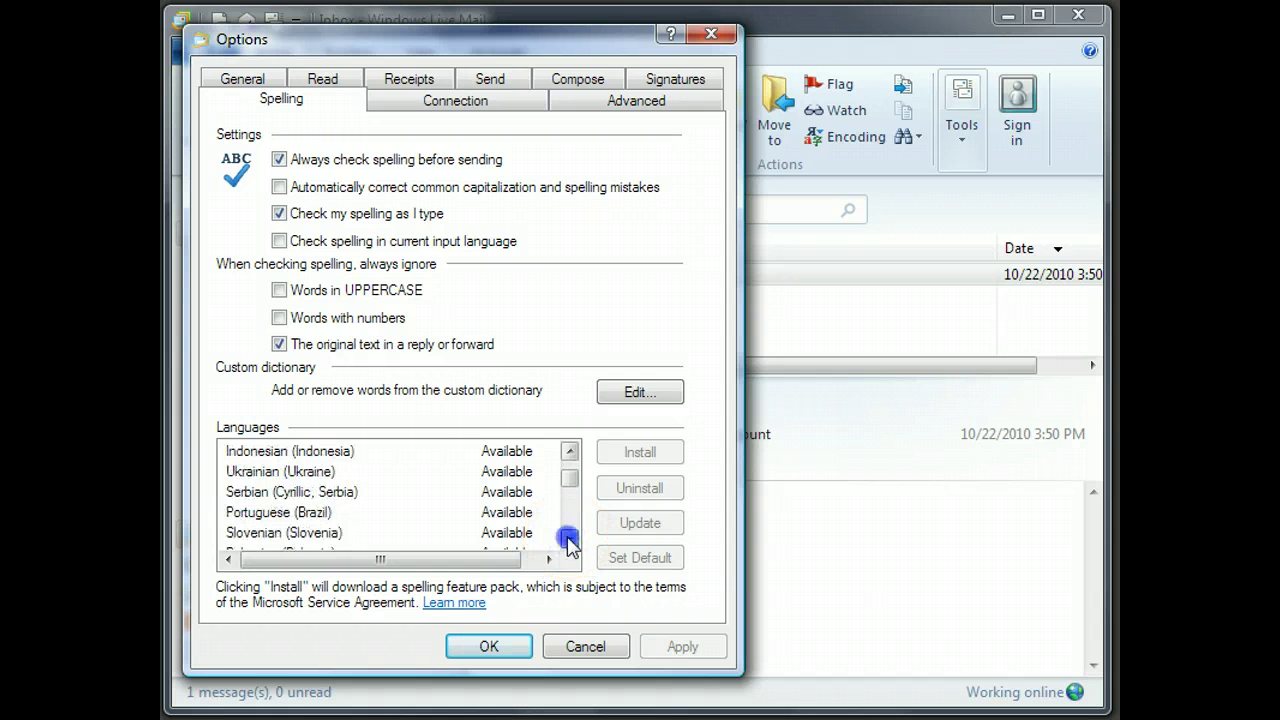
left_click(569, 541)
left_click(569, 541)
left_click(569, 541)
left_click(569, 541)
left_click(569, 541)
left_click(569, 541)
left_click(569, 541)
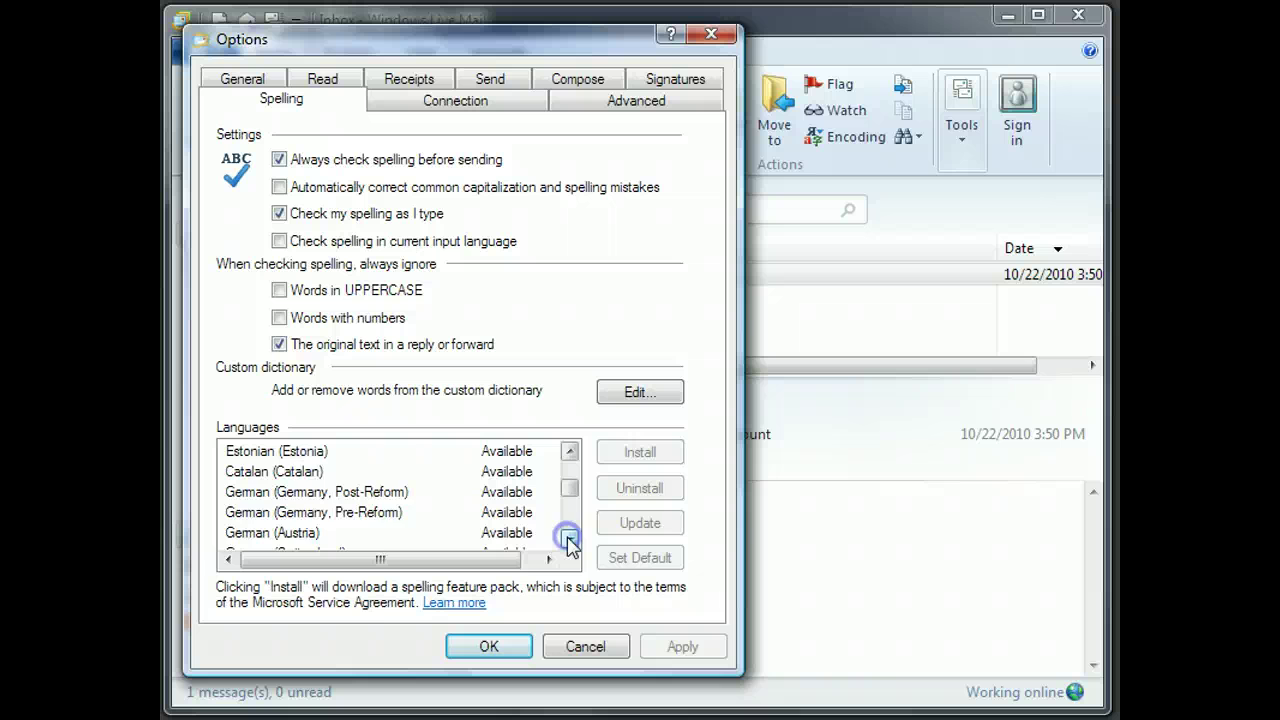
left_click(569, 541)
left_click(569, 541)
left_click(569, 541)
left_click(569, 541)
left_click(569, 541)
left_click(569, 541)
left_click(569, 541)
left_click(569, 541)
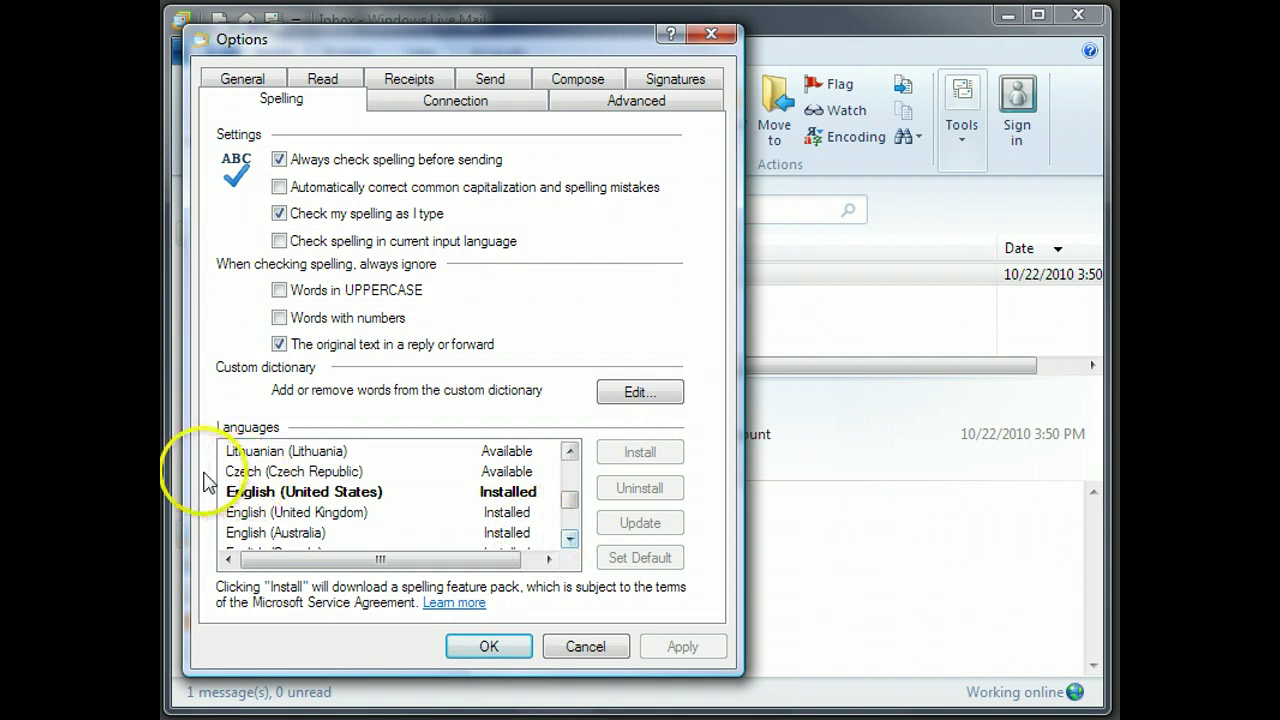
left_click(249, 493)
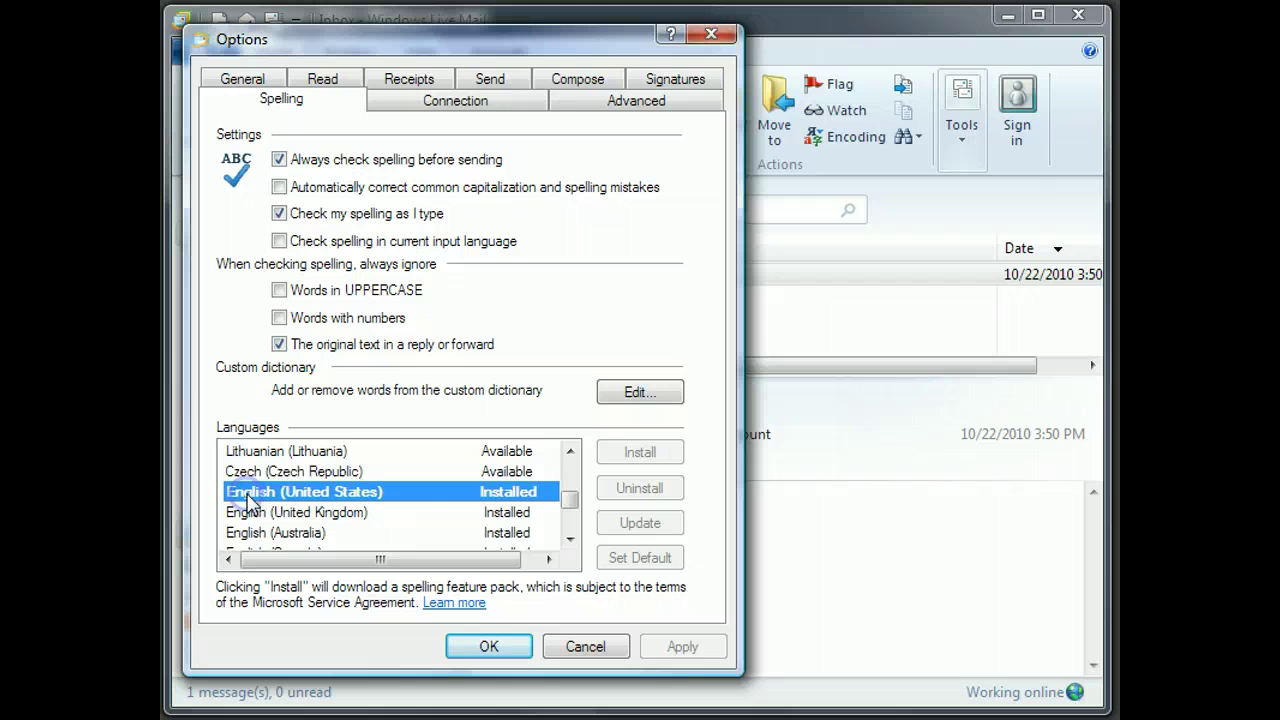
left_click(318, 512)
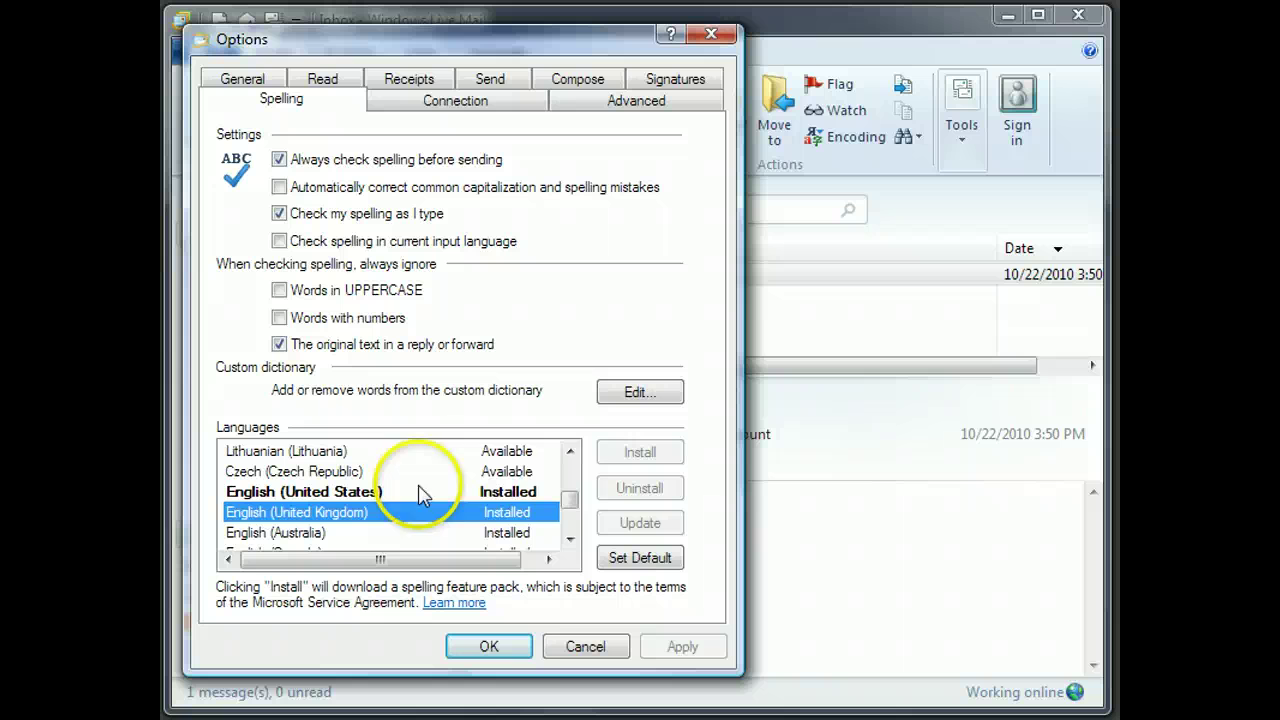
left_click(283, 491)
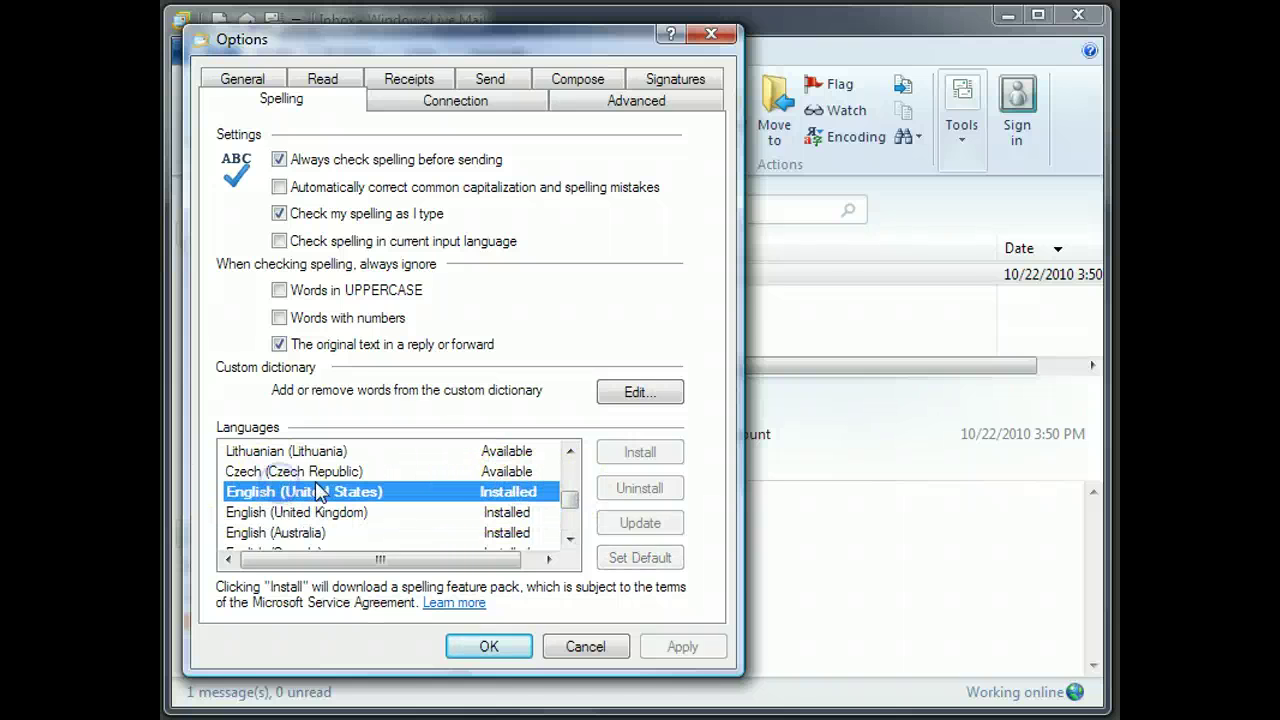
Set English (Canada) as the default spell-check language
left_click(569, 541)
left_click(569, 541)
left_click(569, 541)
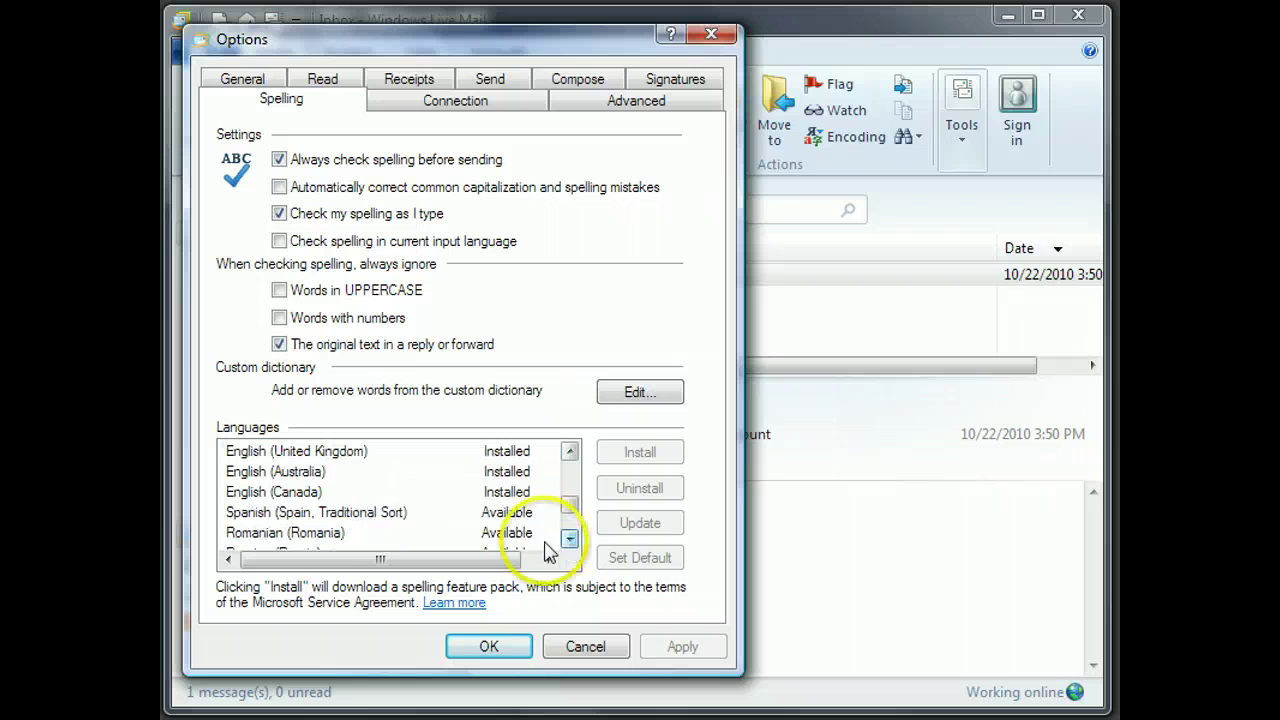
left_click(255, 495)
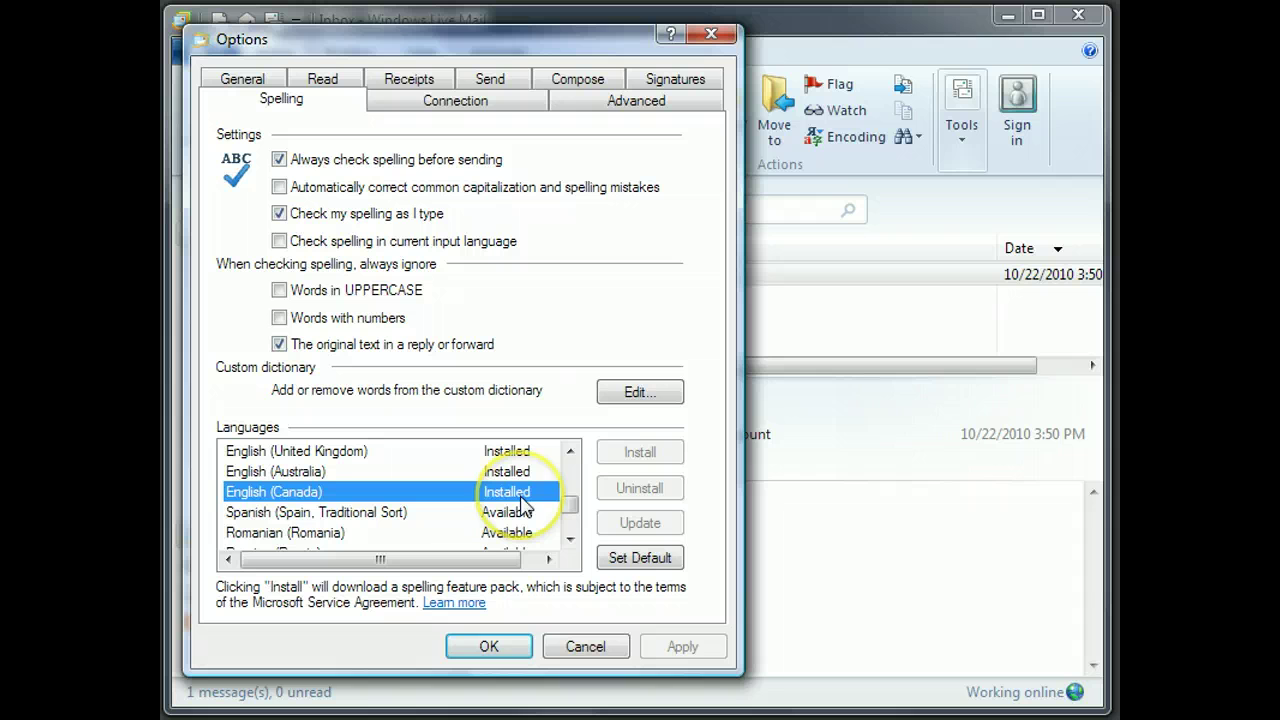
left_click(630, 566)
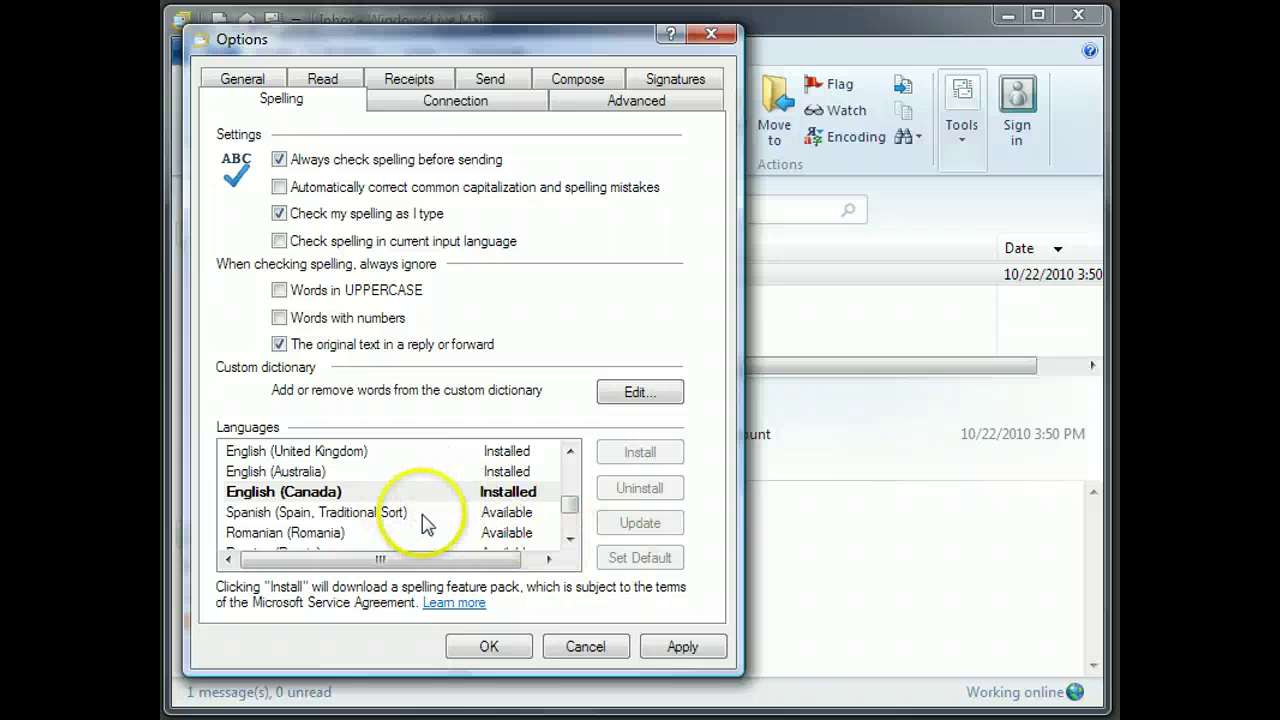
Find the German dictionaries among the spell-check languages and select German (Germany, Post-Reform)
left_click(571, 540)
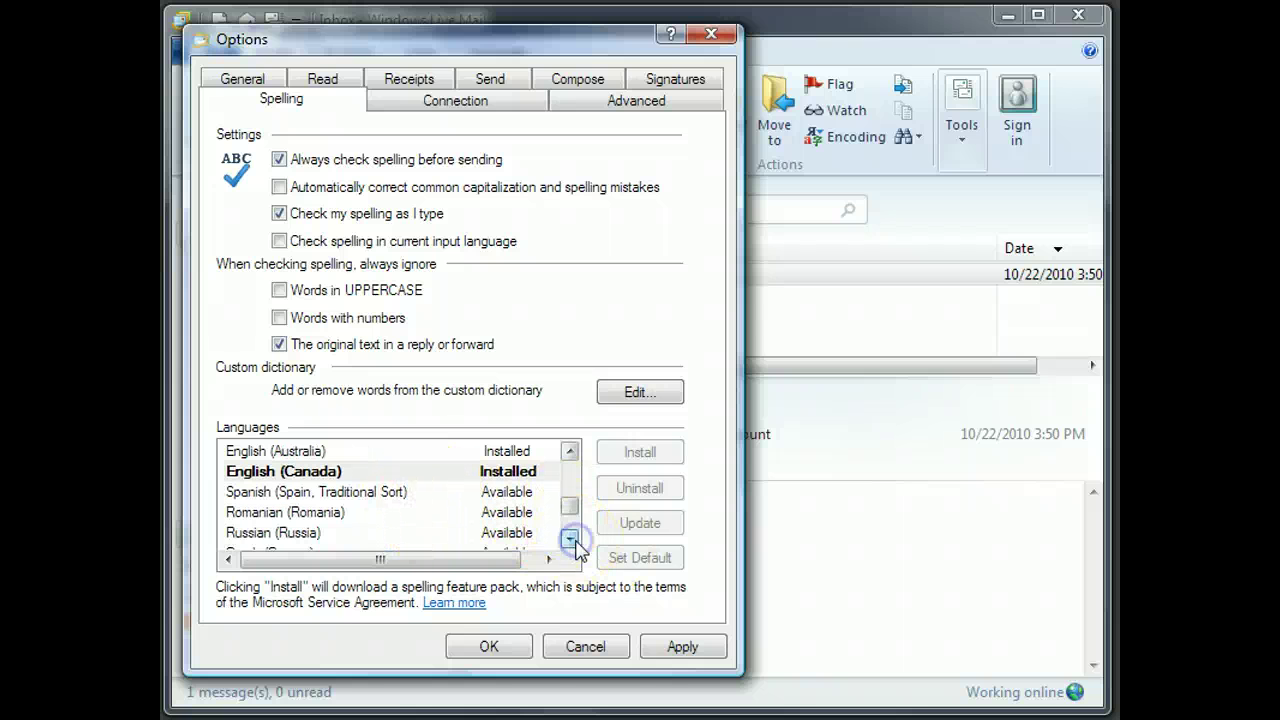
left_click(571, 452)
left_click(571, 452)
left_click(571, 452)
left_click(571, 452)
left_click(571, 452)
left_click(571, 452)
left_click(571, 452)
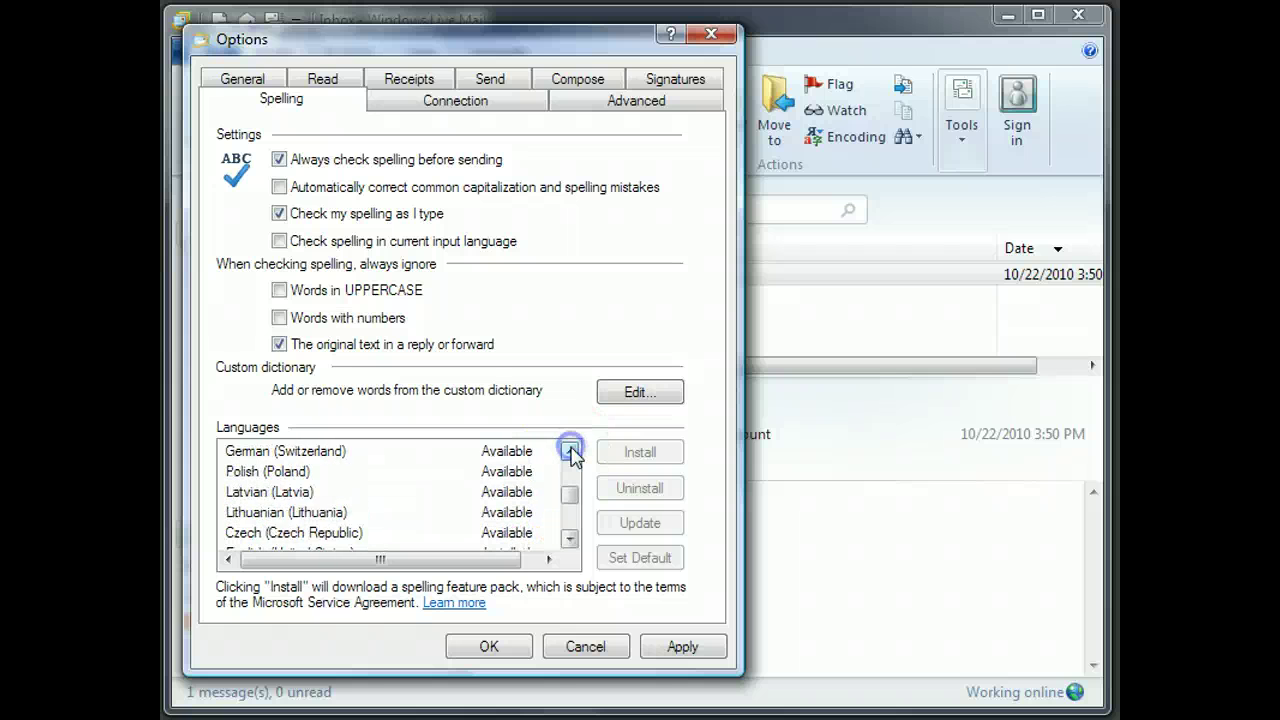
left_click(571, 452)
left_click(571, 452)
left_click(571, 452)
left_click(571, 452)
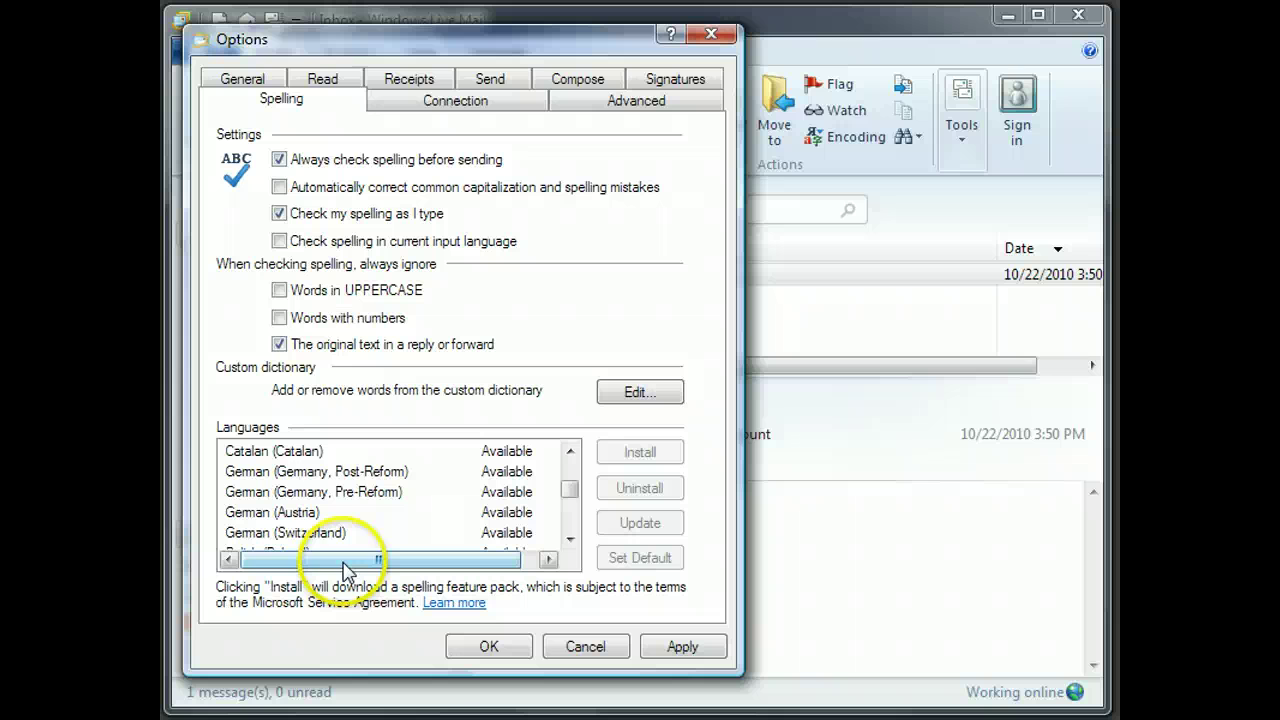
left_click(330, 473)
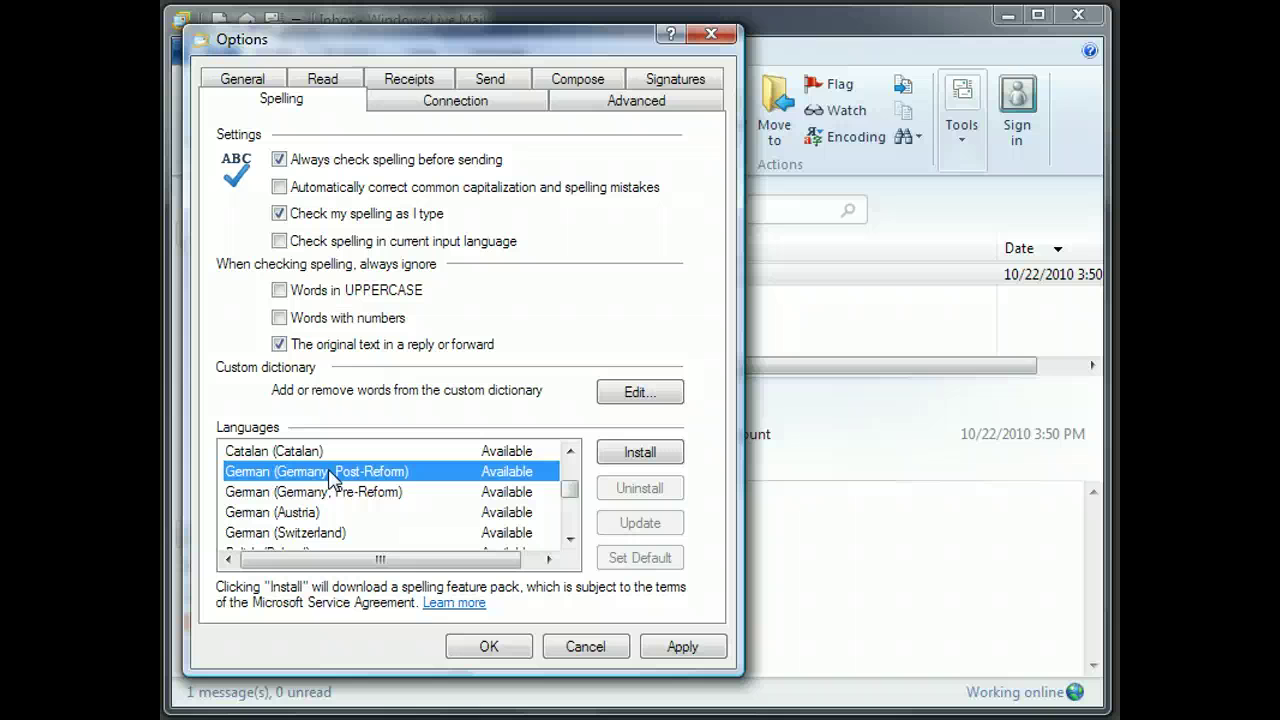
left_click(349, 475)
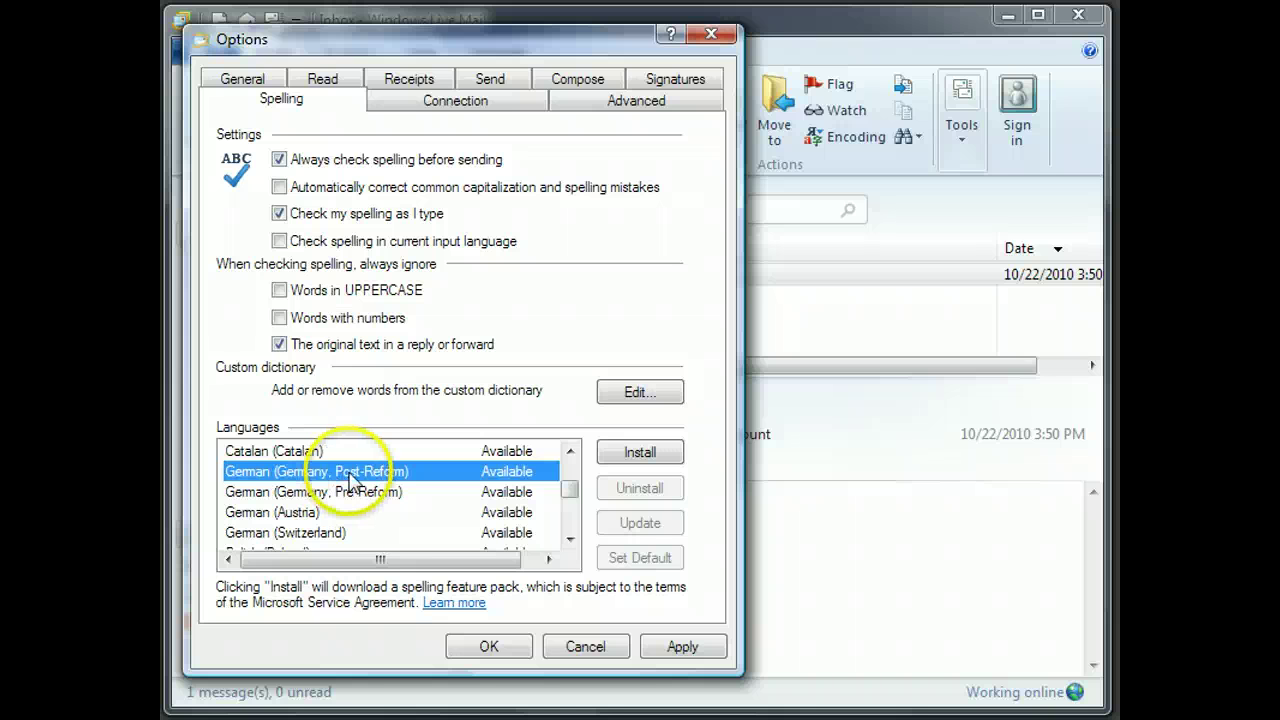
left_click(666, 460)
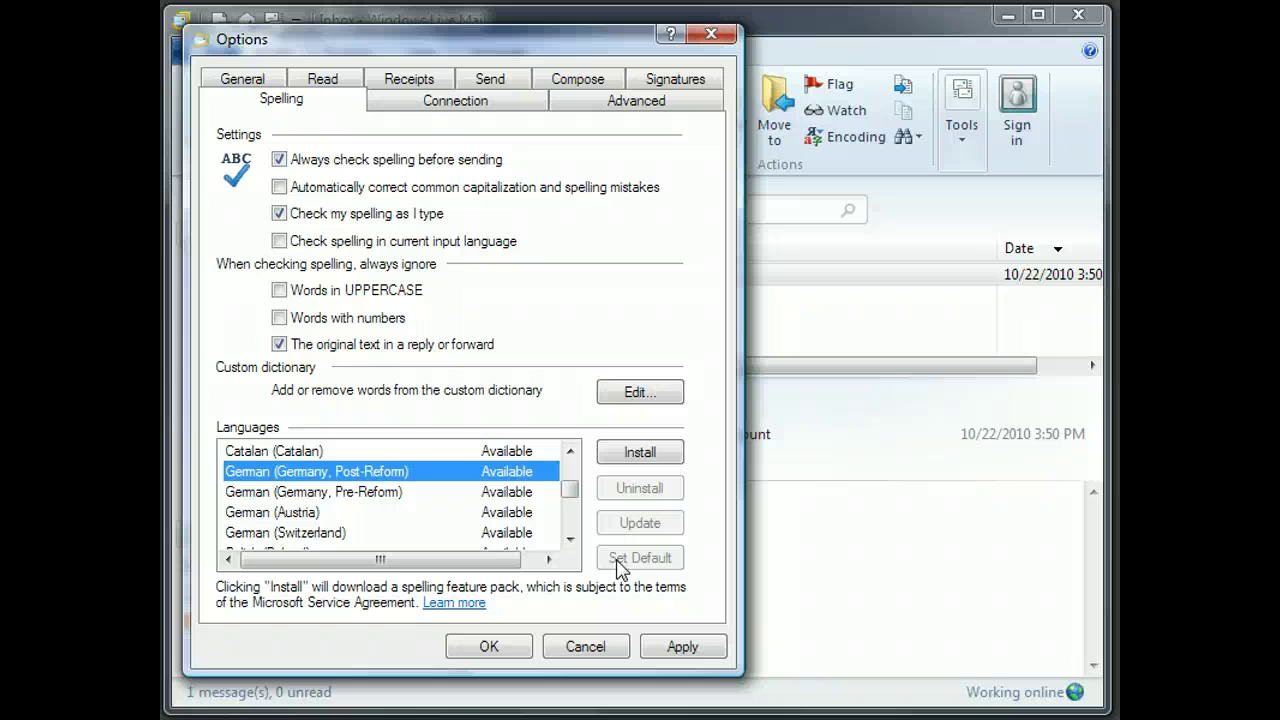
Close the mail options without applying the pending spelling changes
left_click(462, 652)
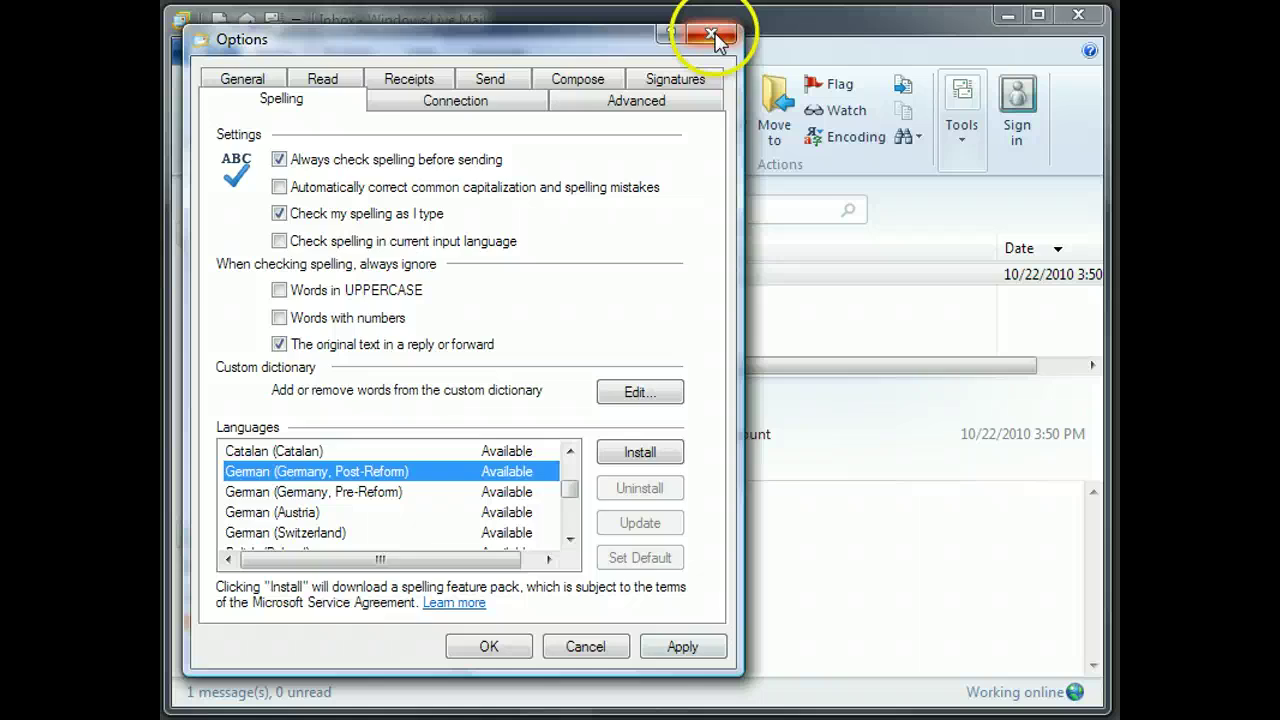
left_click(712, 36)
left_click(757, 460)
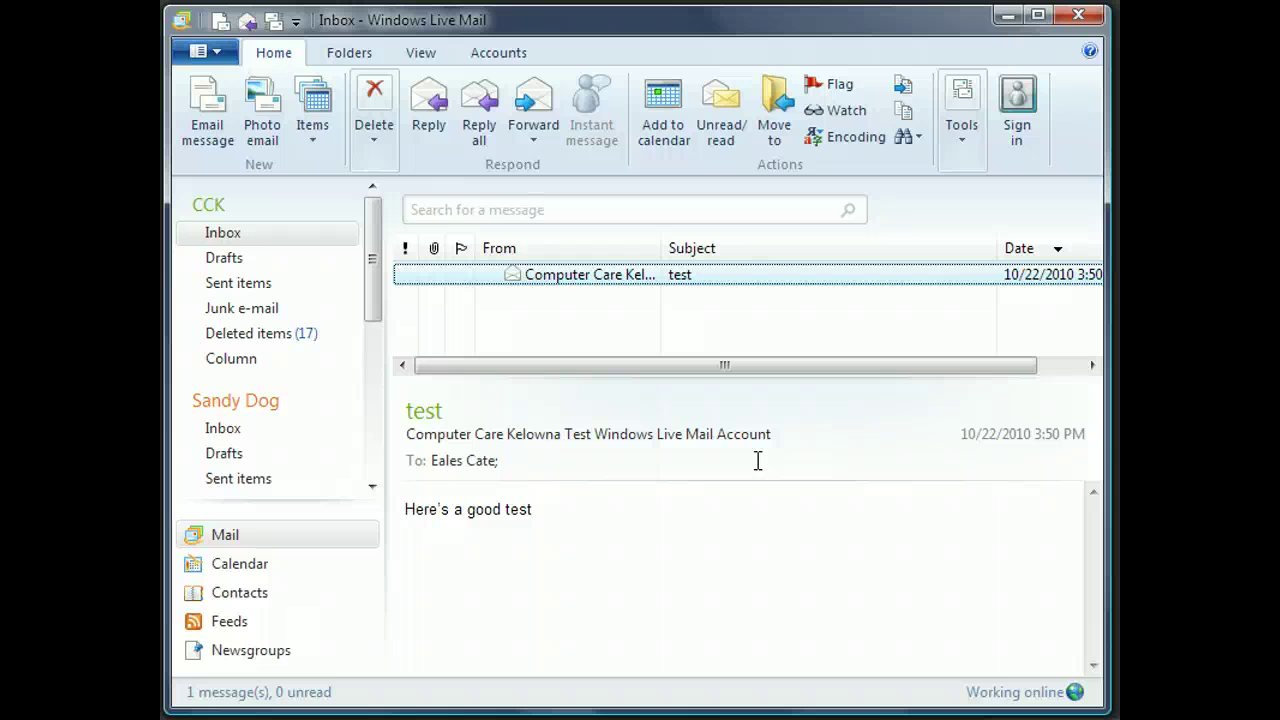
Start a new email message and move its window so the address and subject fields are accessible
left_click(215, 117)
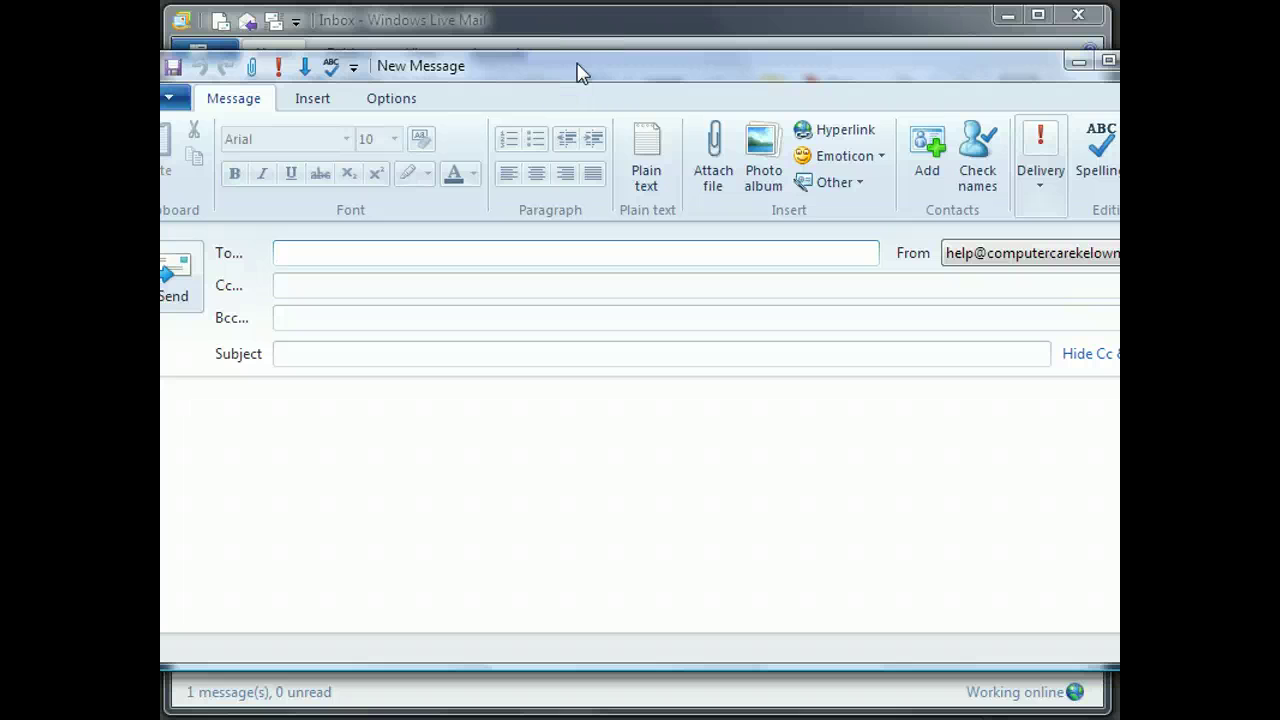
left_click_drag(577, 66, 511, 68)
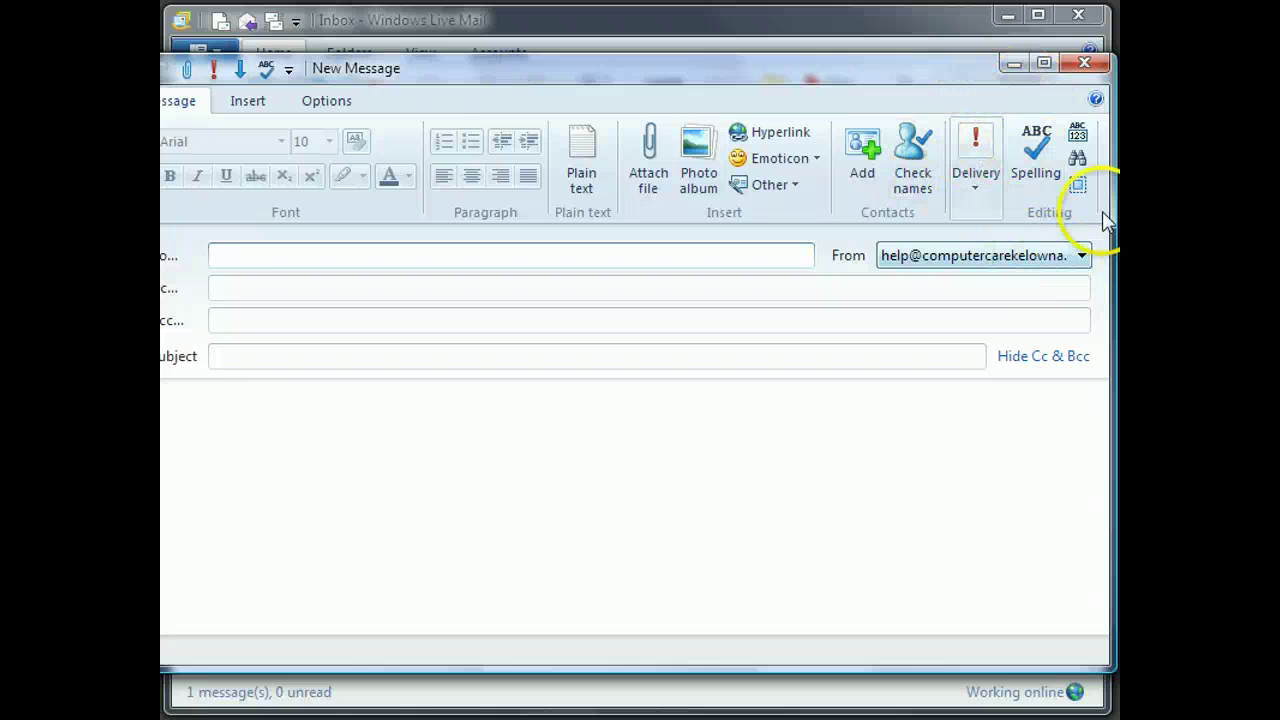
left_click(1040, 160)
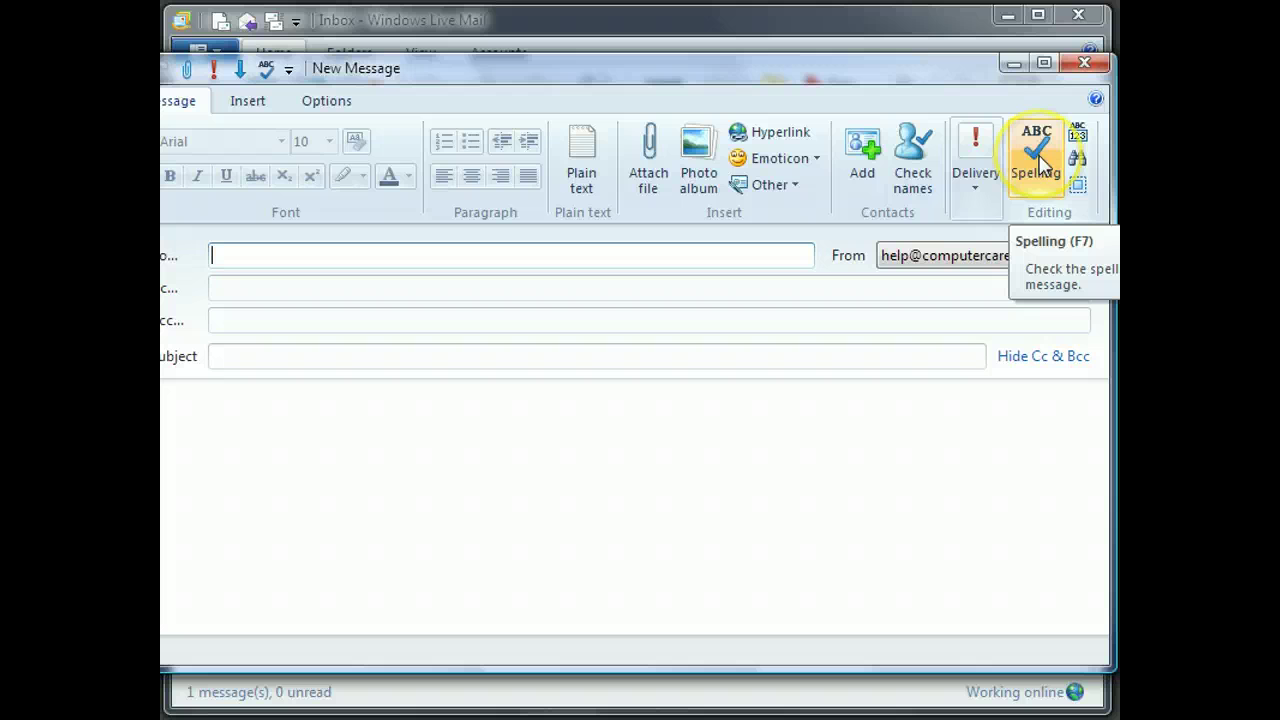
left_click(1040, 160)
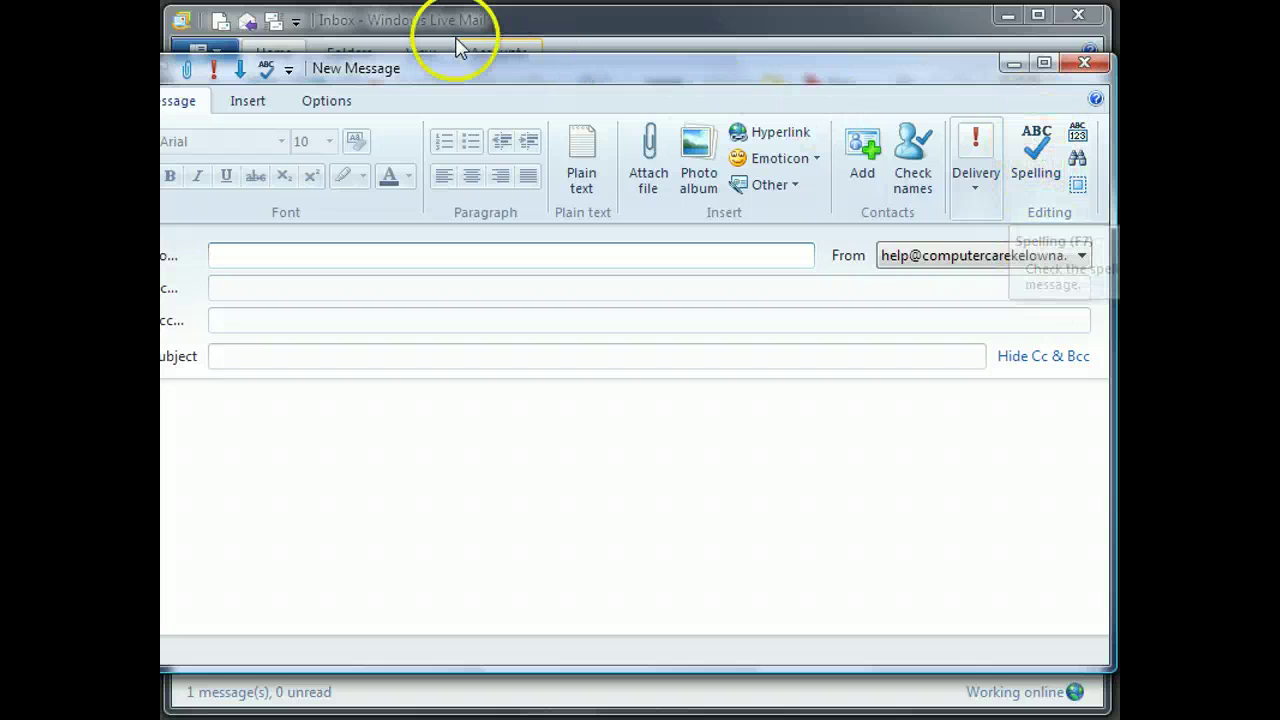
left_click_drag(437, 70, 492, 67)
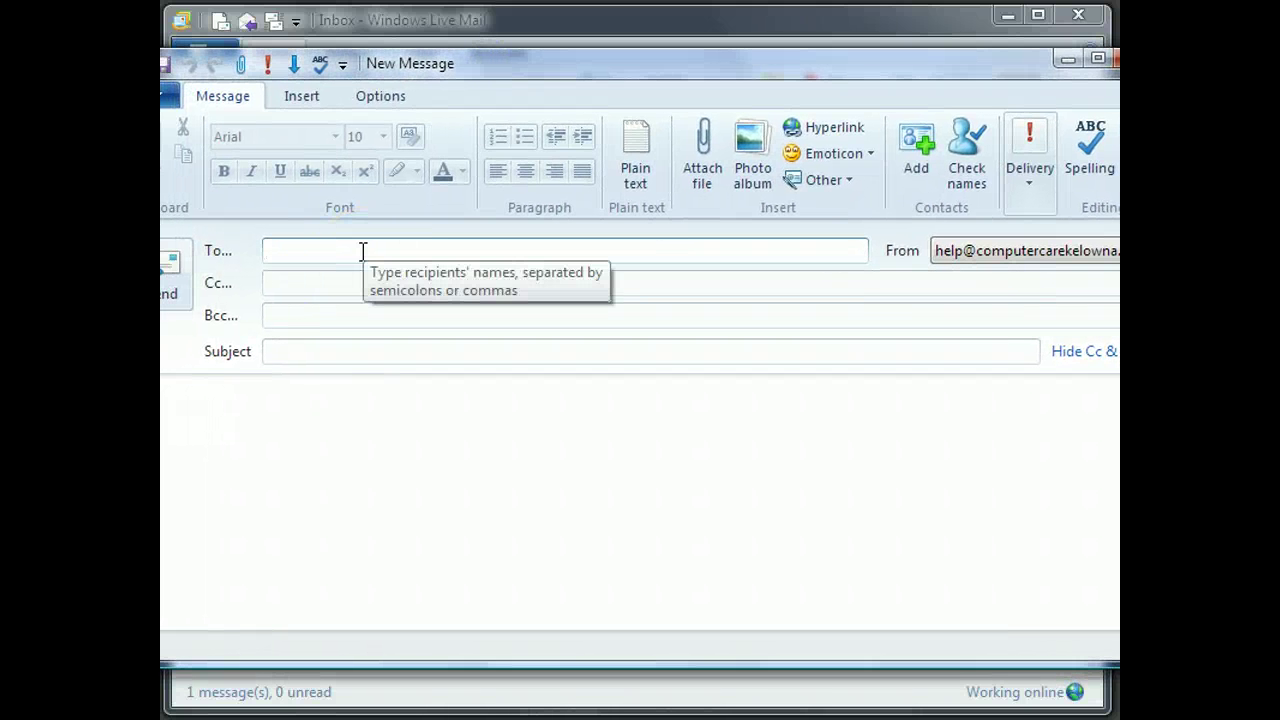
Address the message to the suggested contact and set the subject to "testing spell check"
type("h")
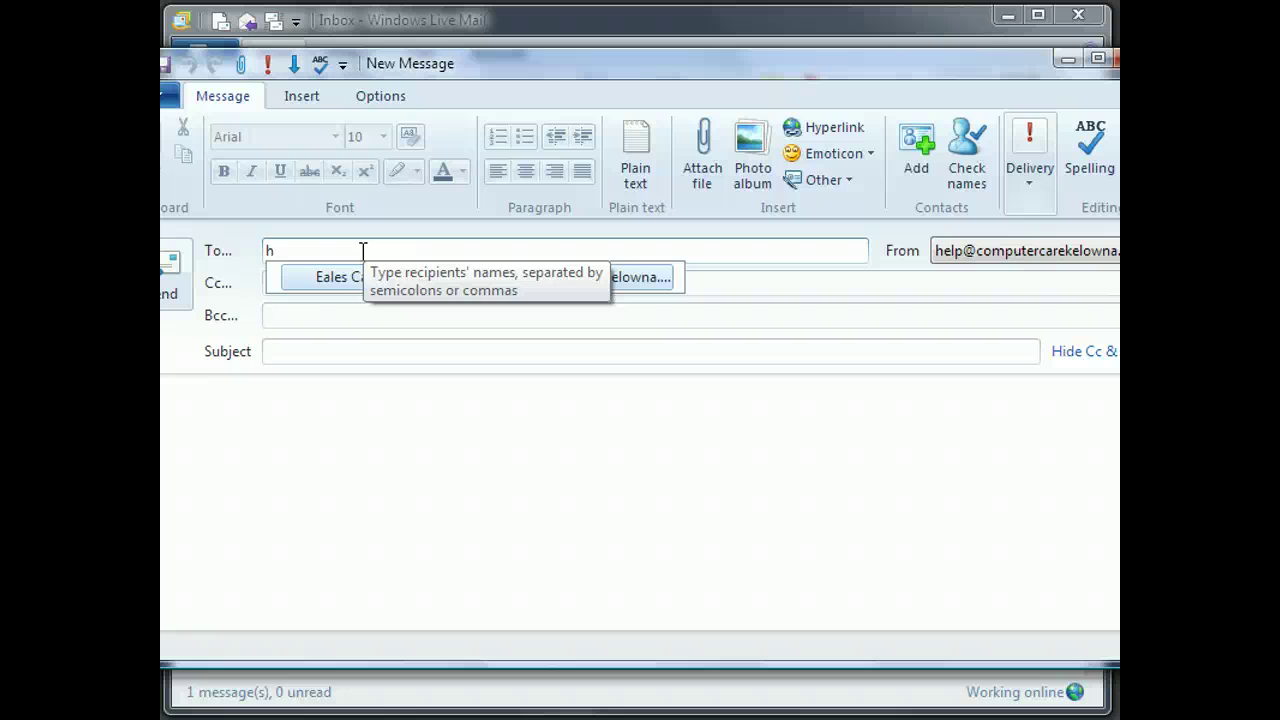
left_click(360, 278)
left_click(329, 354)
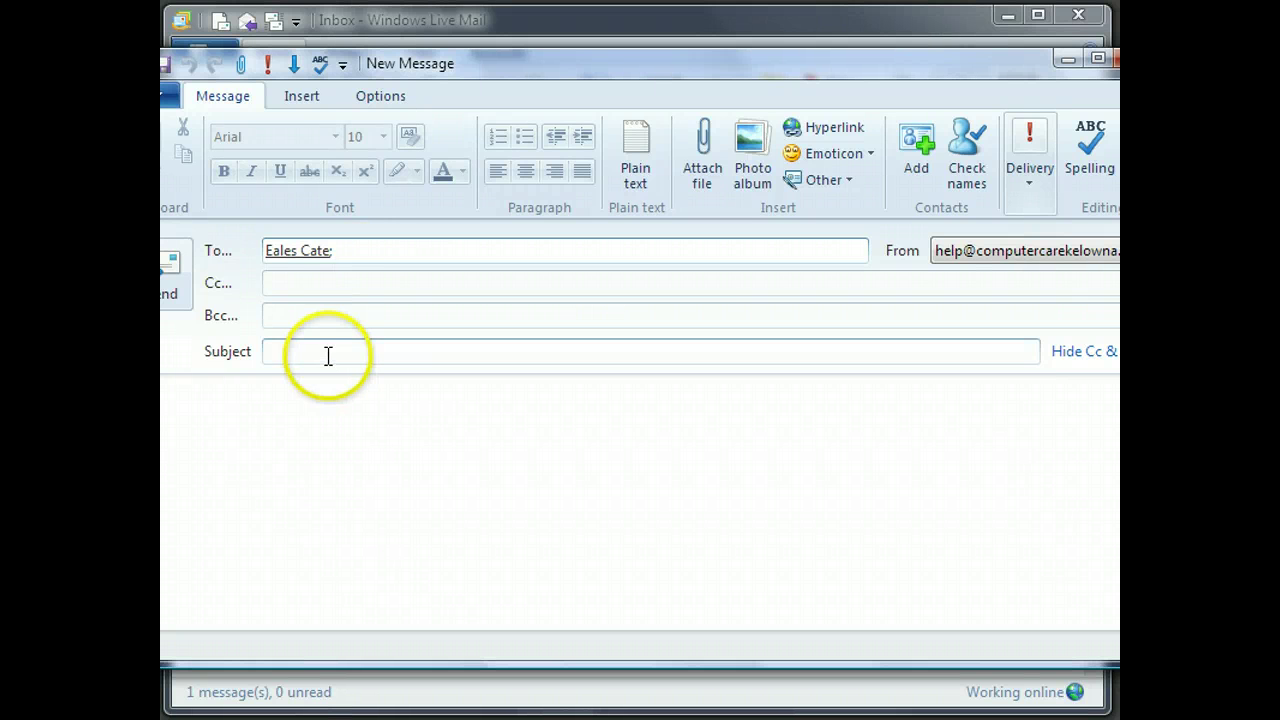
type("testing spe")
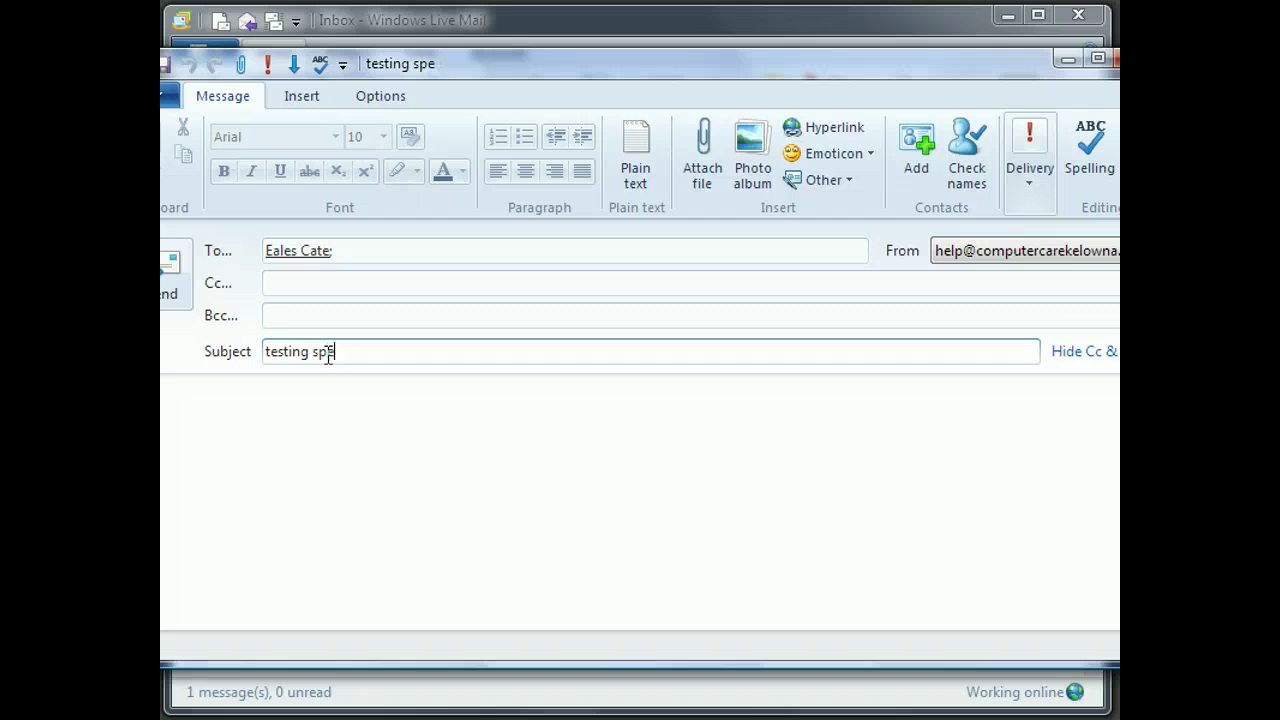
type("ll check")
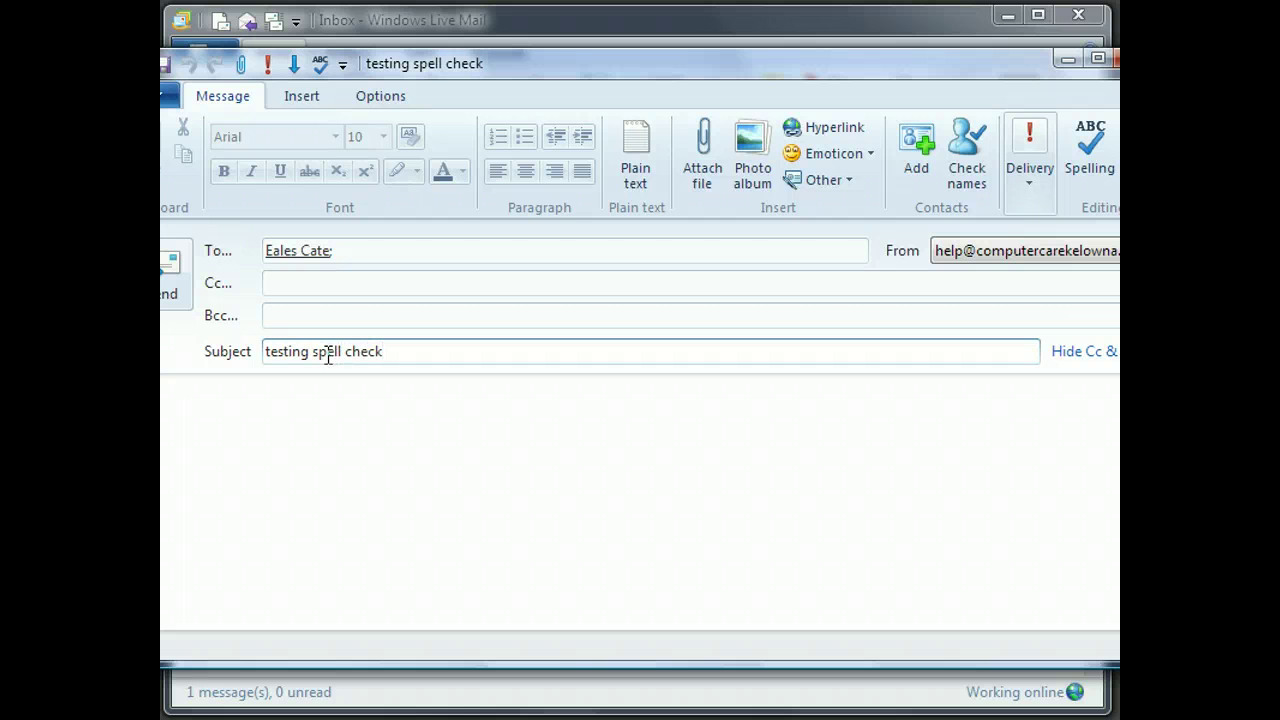
Write the message body "How many U's are there in Labor? What about in Labour?"
left_click(323, 446)
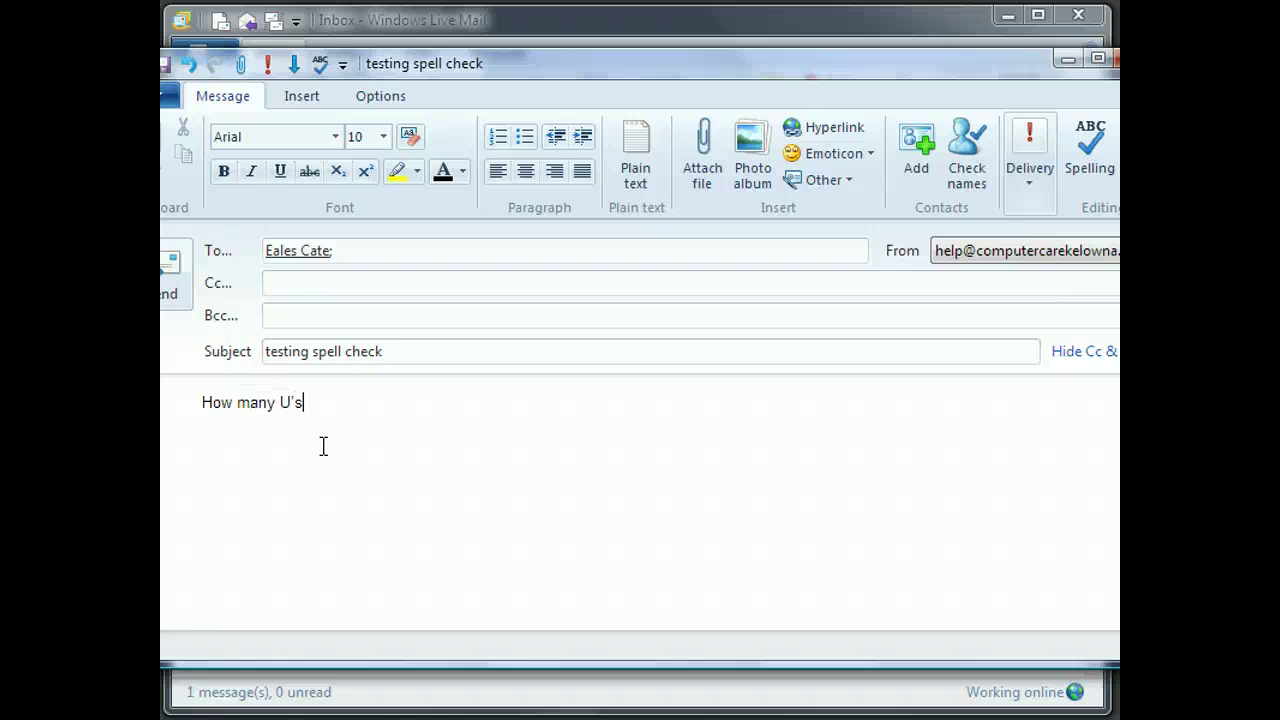
type("e there in Labor?")
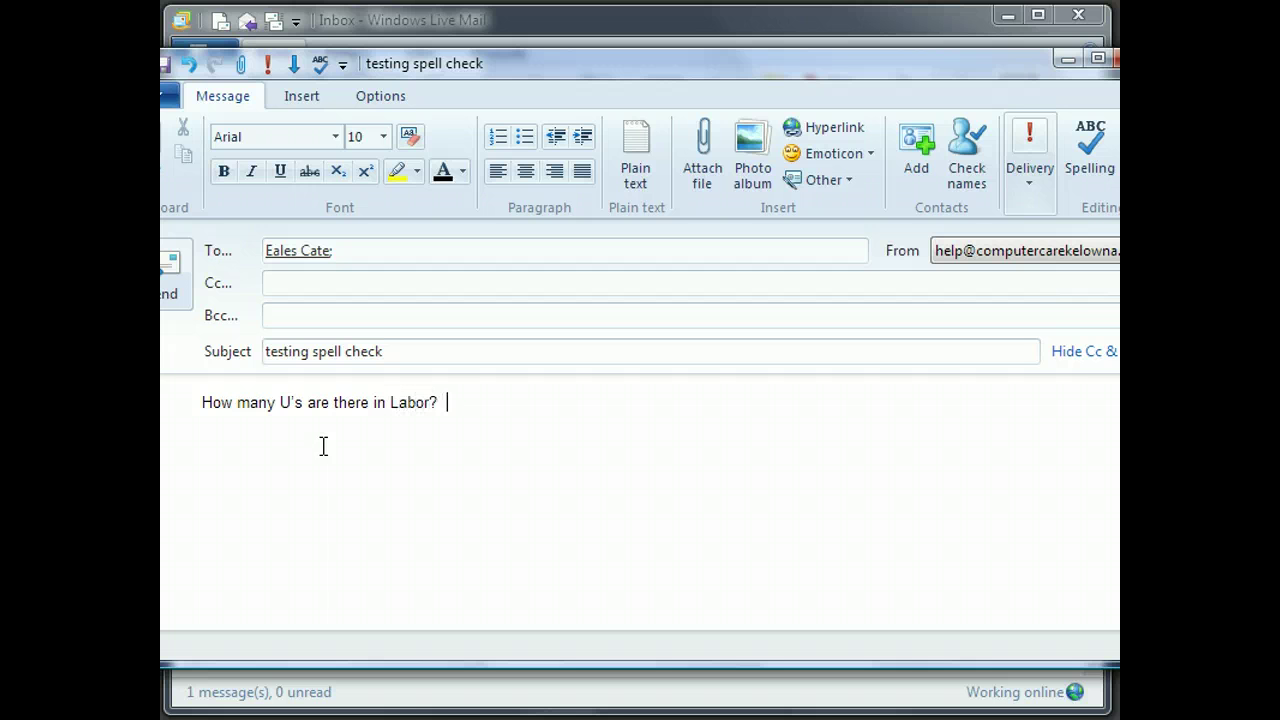
type("  What about in Labour?")
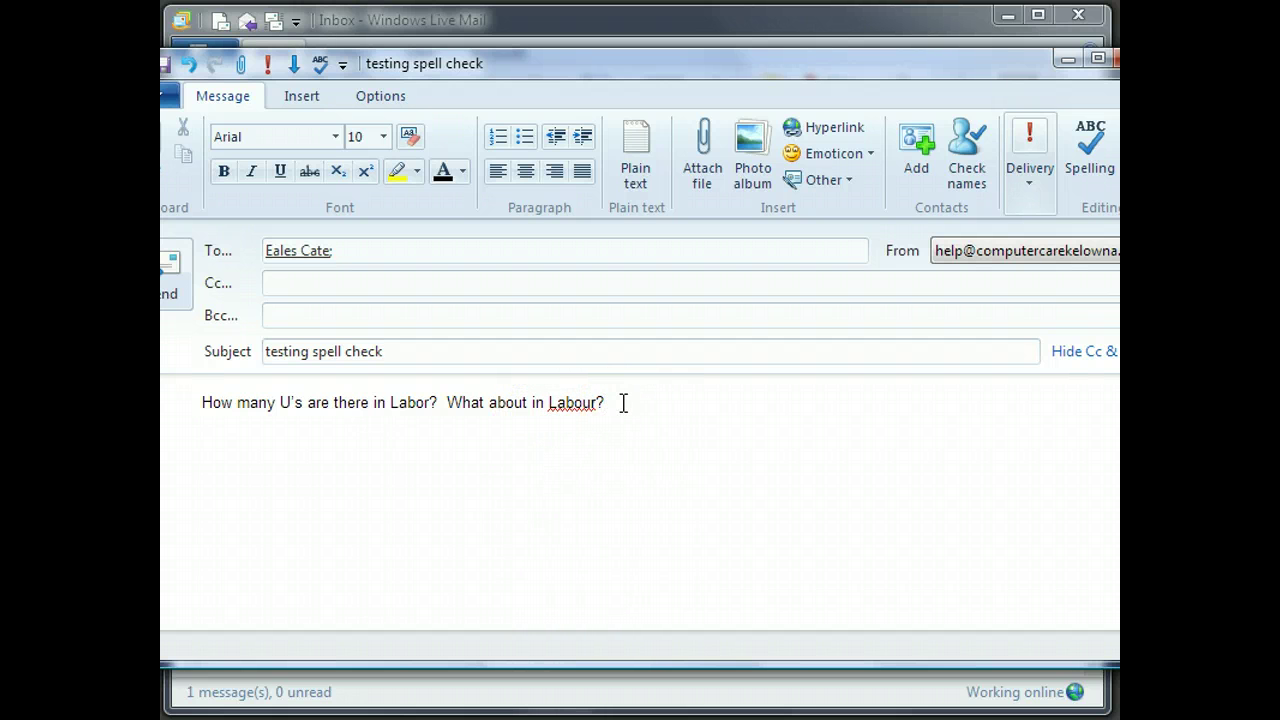
Copy the entire body text of the message
left_click_drag(620, 402, 230, 412)
right_click(230, 412)
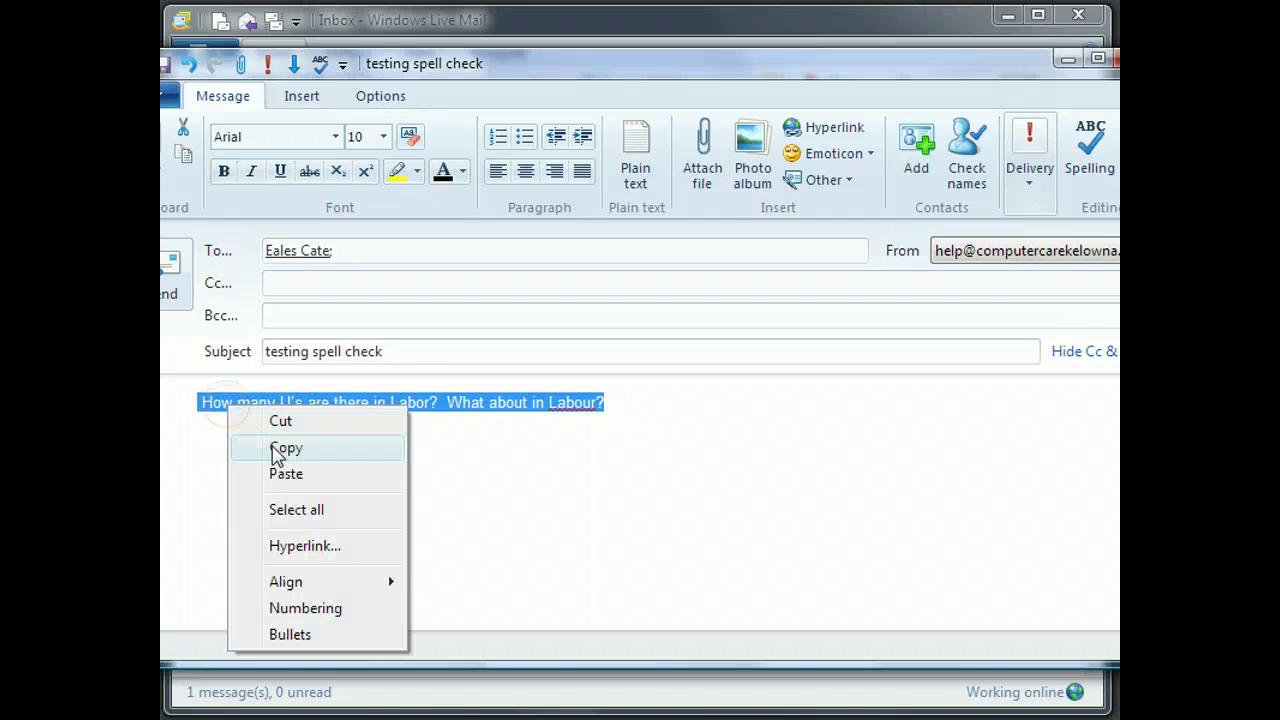
left_click(274, 447)
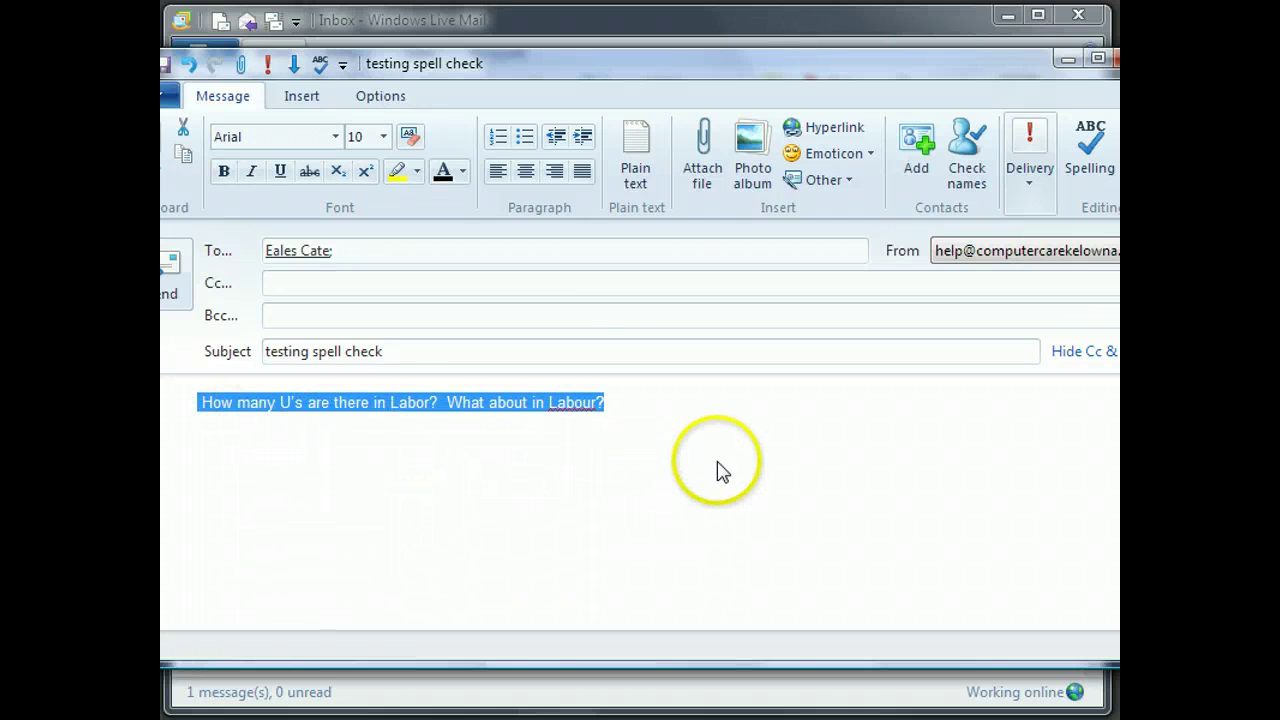
Review the spelling suggestions for "Labour" in the Check Spelling dialog without changing the word, and close the message without saving
left_click(620, 399)
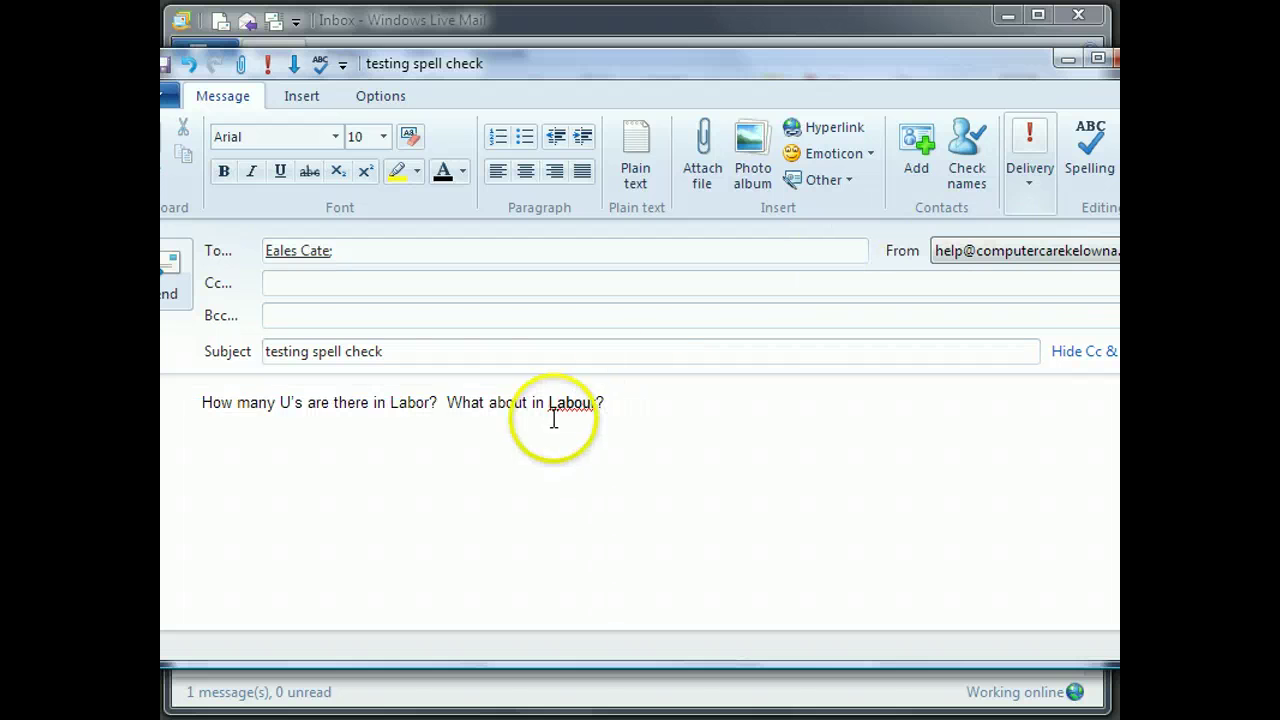
right_click(583, 403)
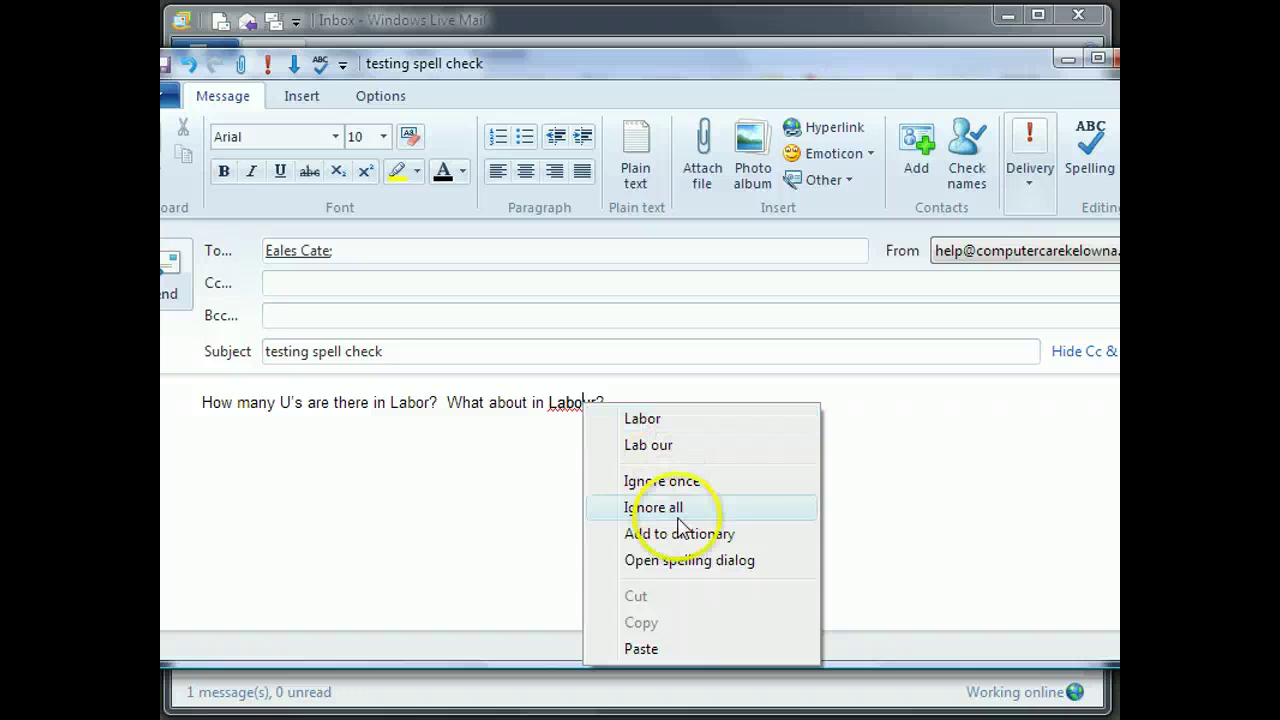
left_click(672, 563)
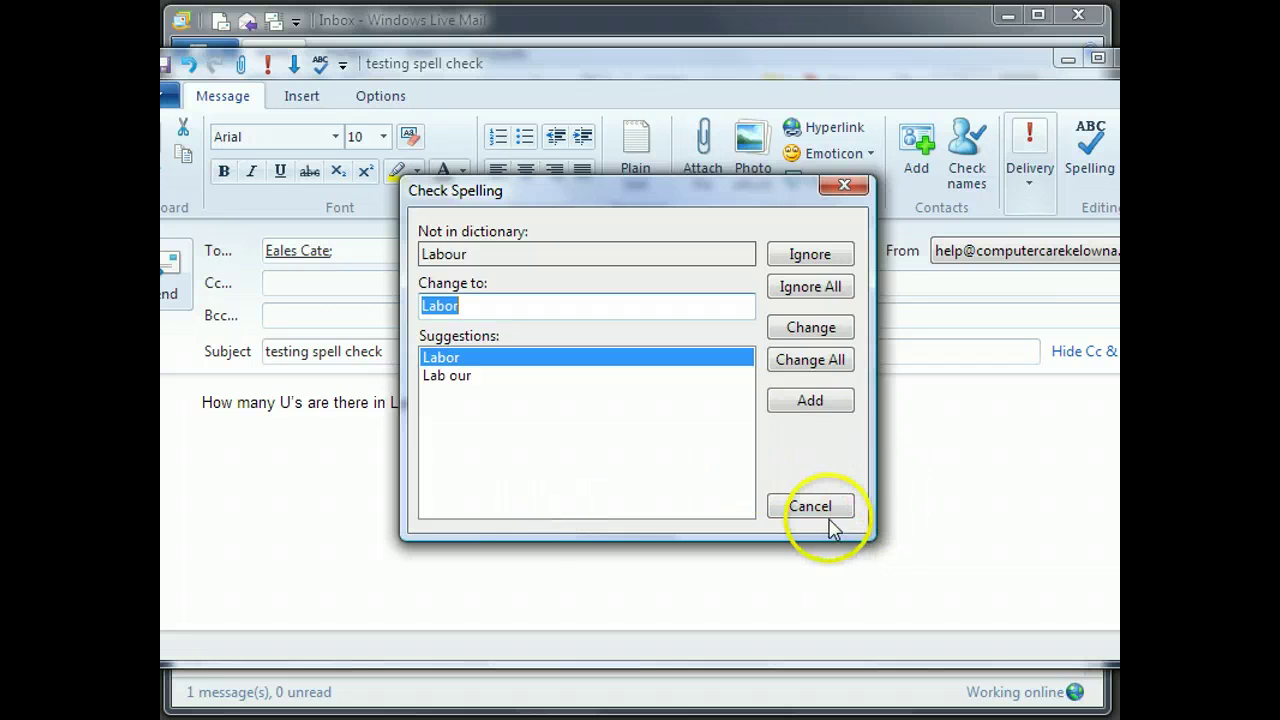
left_click(842, 190)
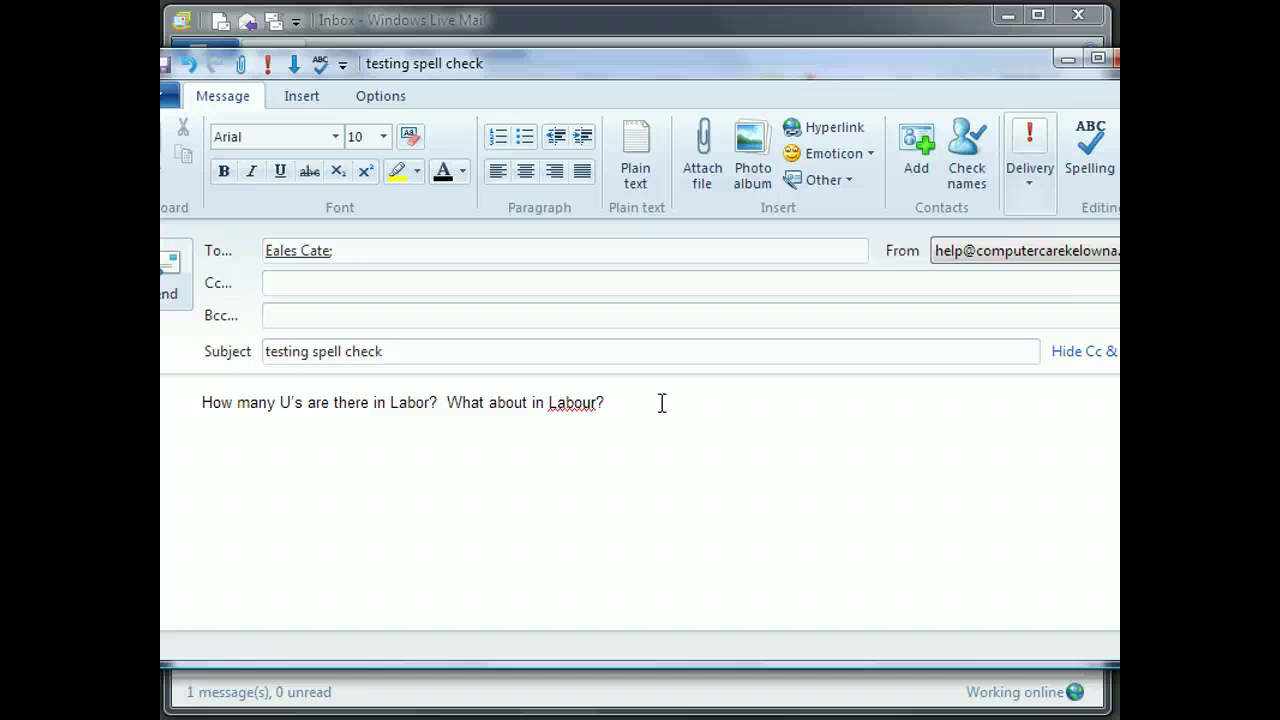
key("alt+F4")
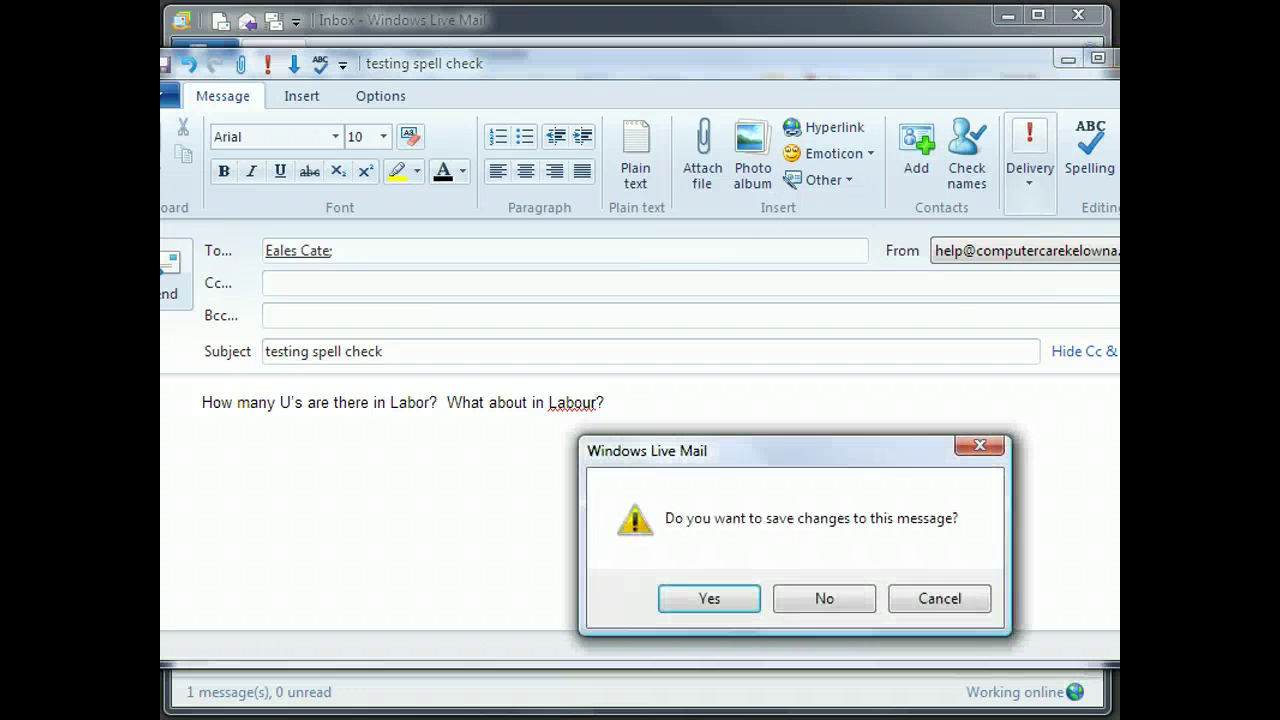
left_click(823, 598)
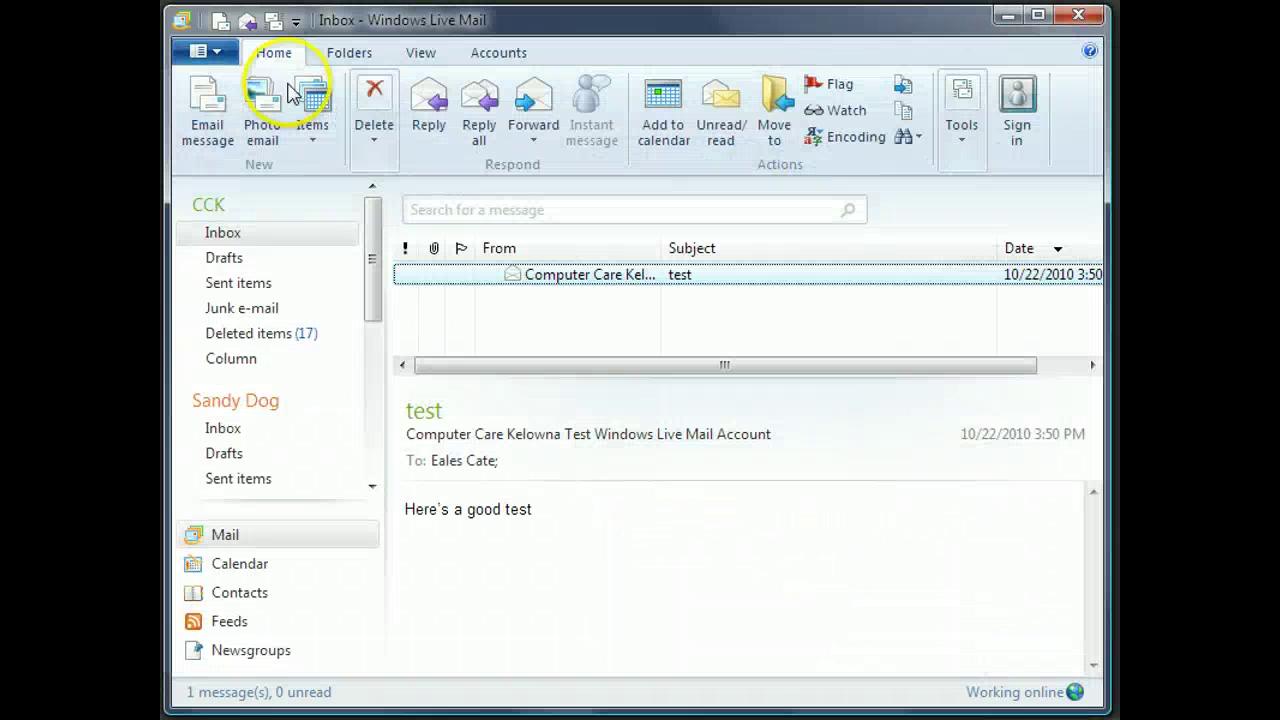
Set English (Canada) as the default spell-check language in the mail spelling options and confirm the change
left_click(218, 52)
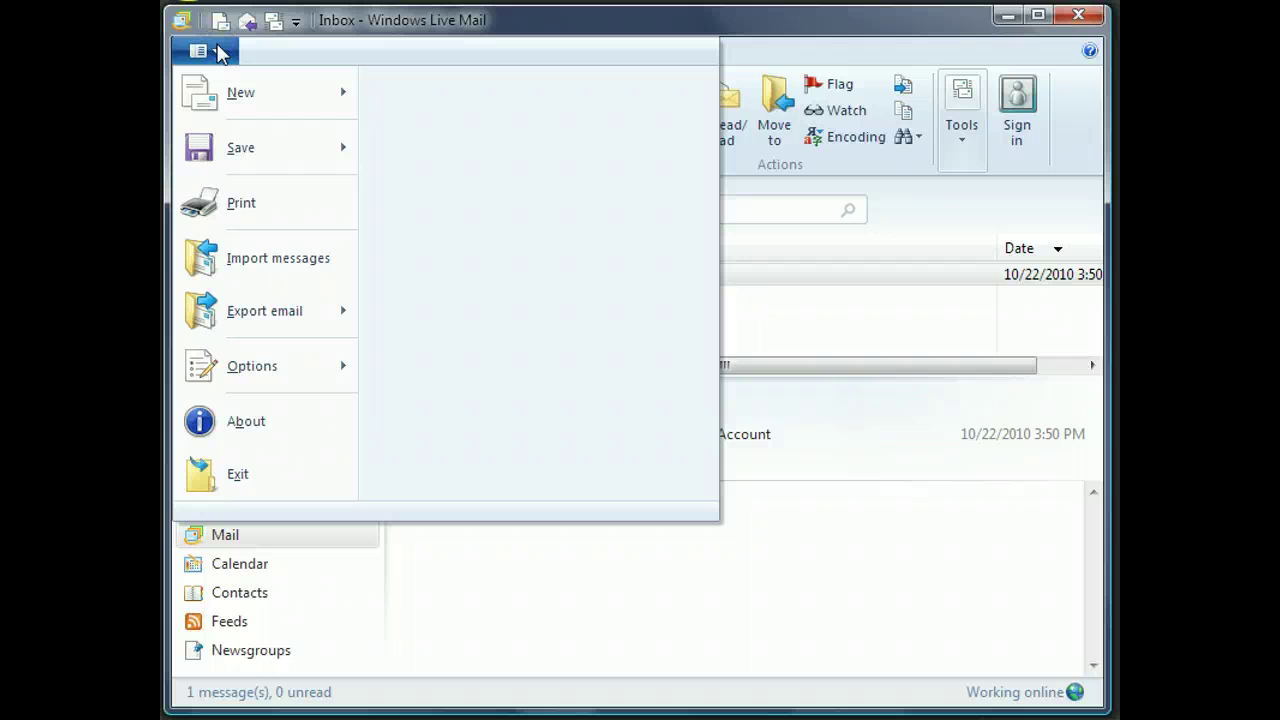
mouse_move(303, 366)
left_click(435, 117)
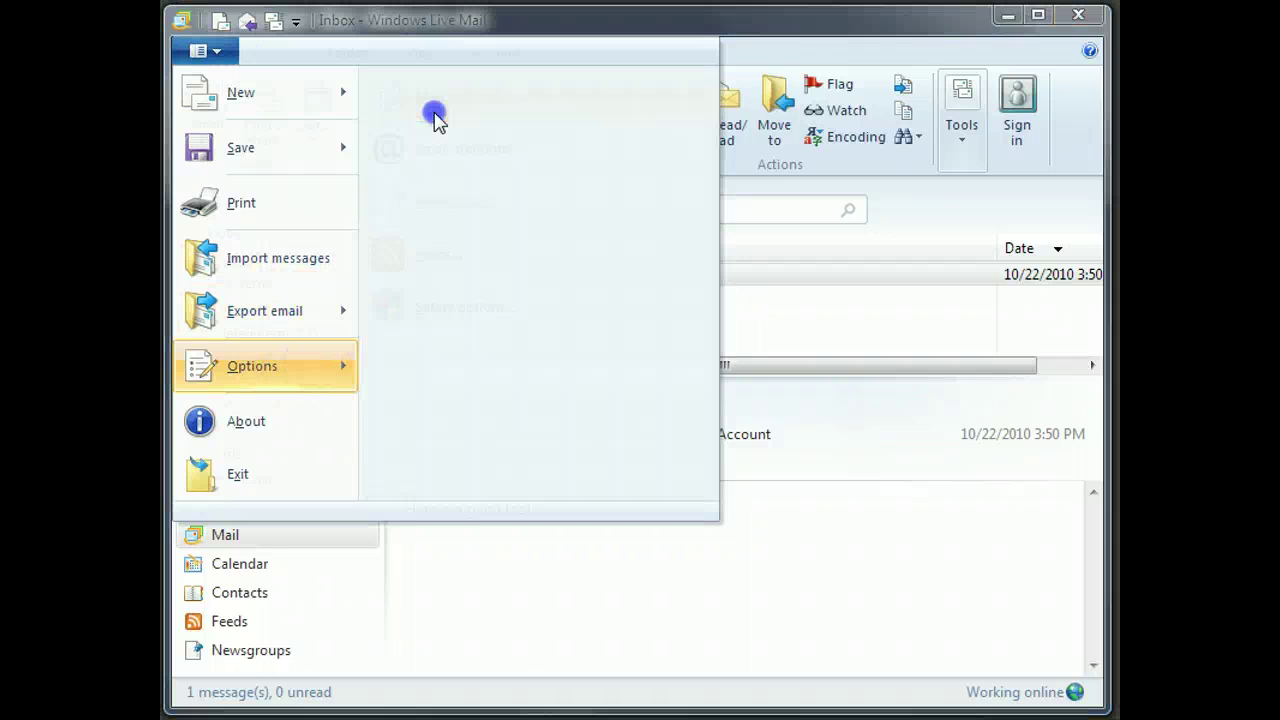
left_click(280, 78)
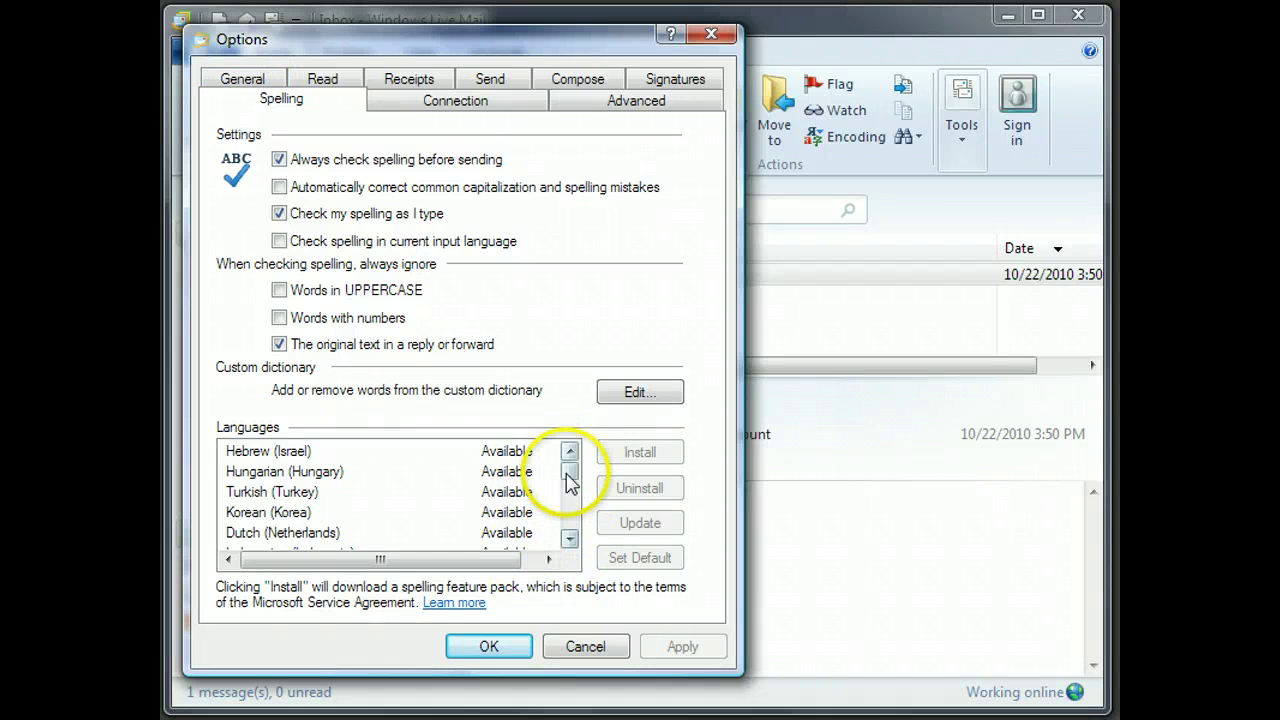
left_click_drag(568, 472, 569, 497)
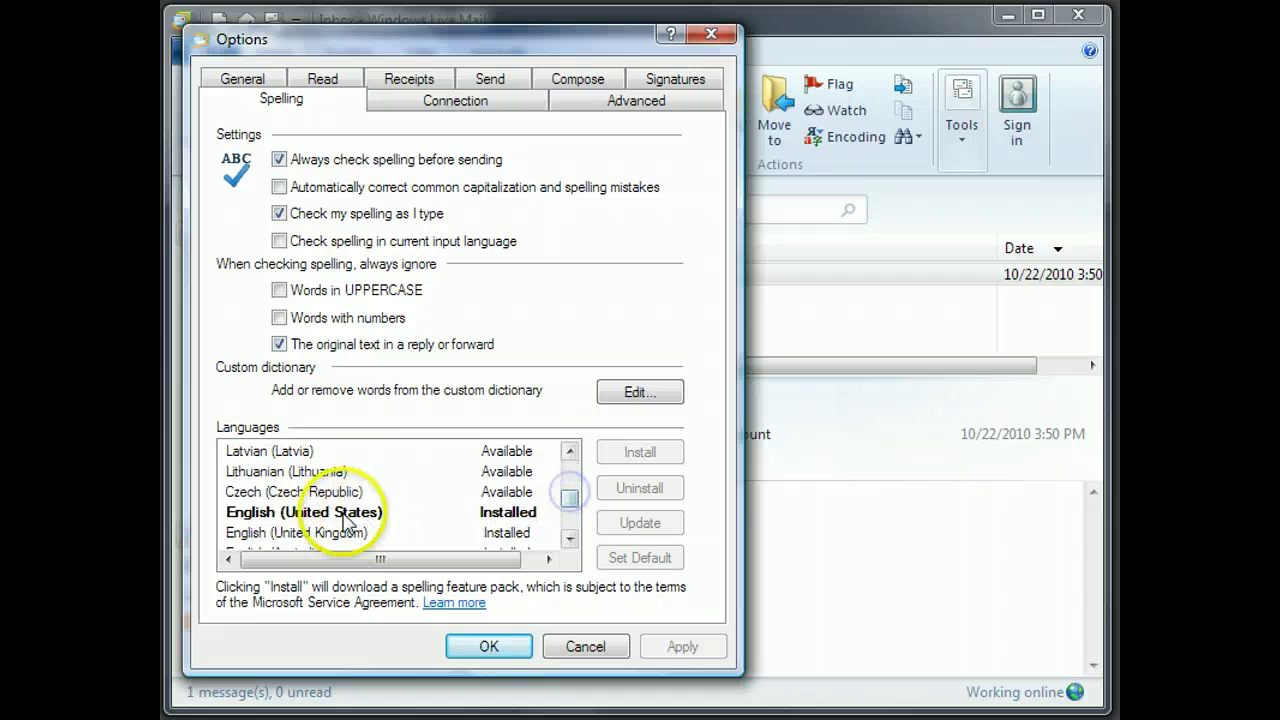
left_click(345, 517)
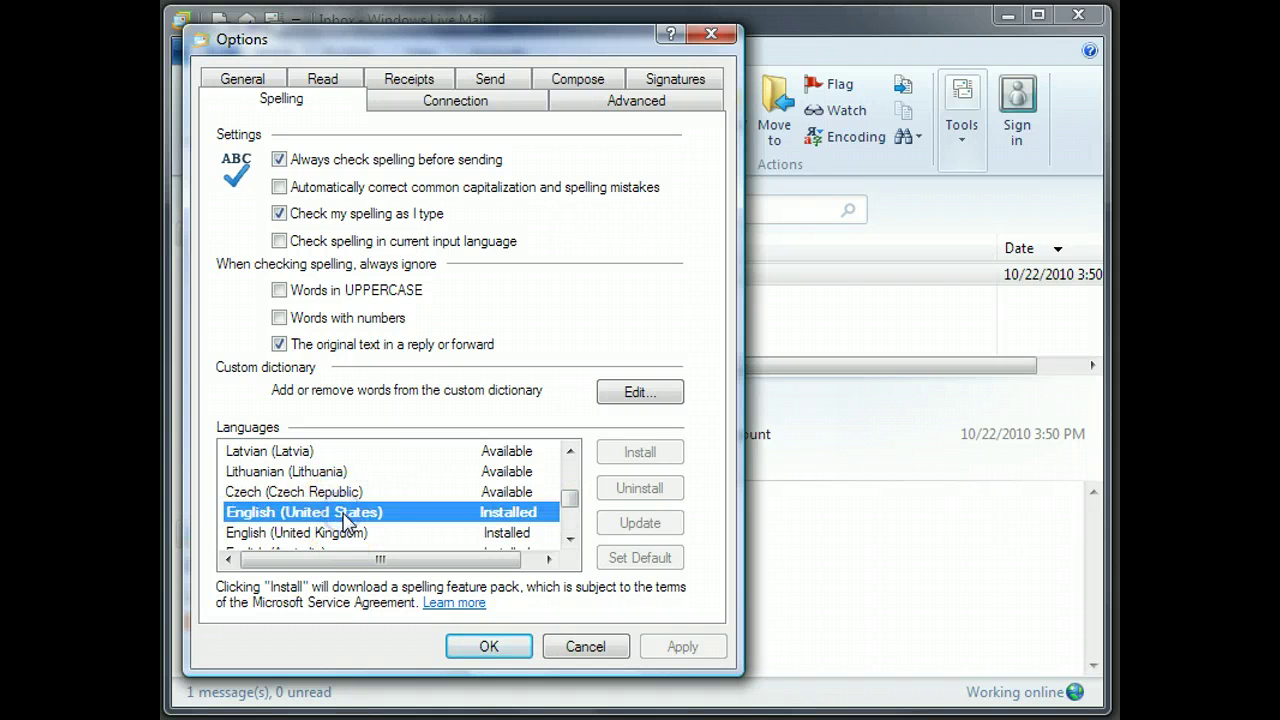
left_click(568, 538)
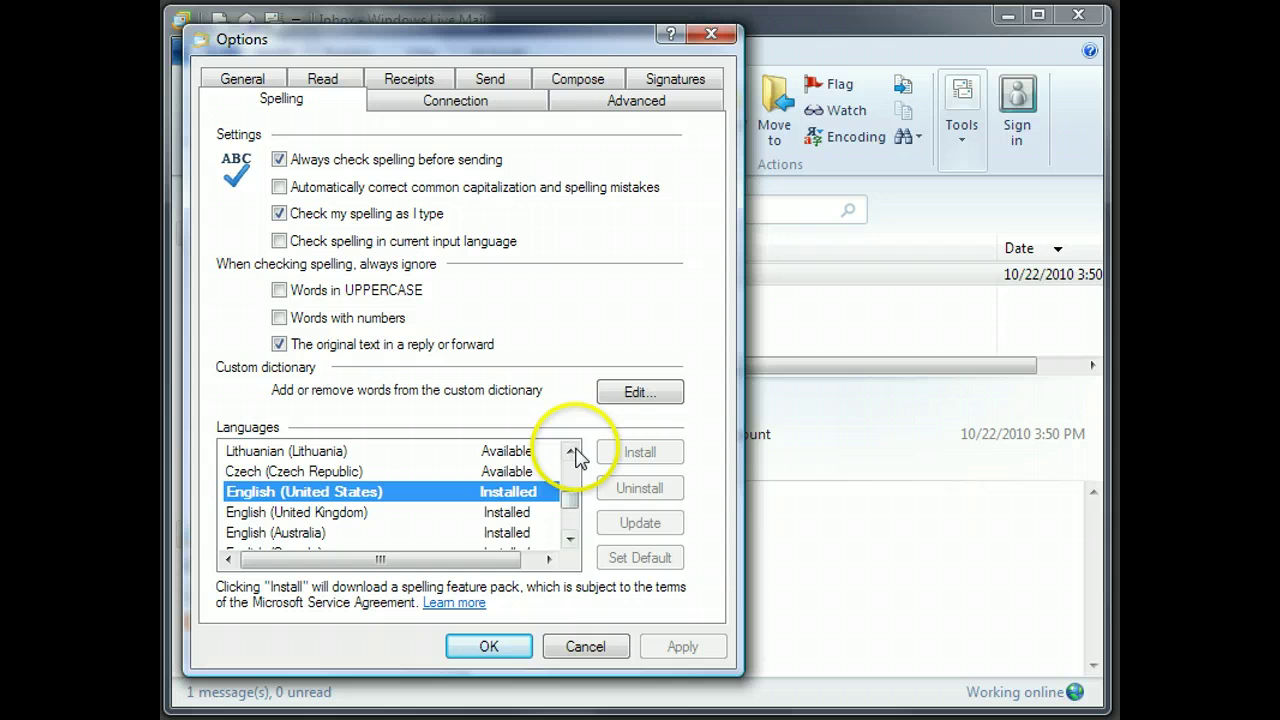
left_click(570, 539)
left_click(570, 539)
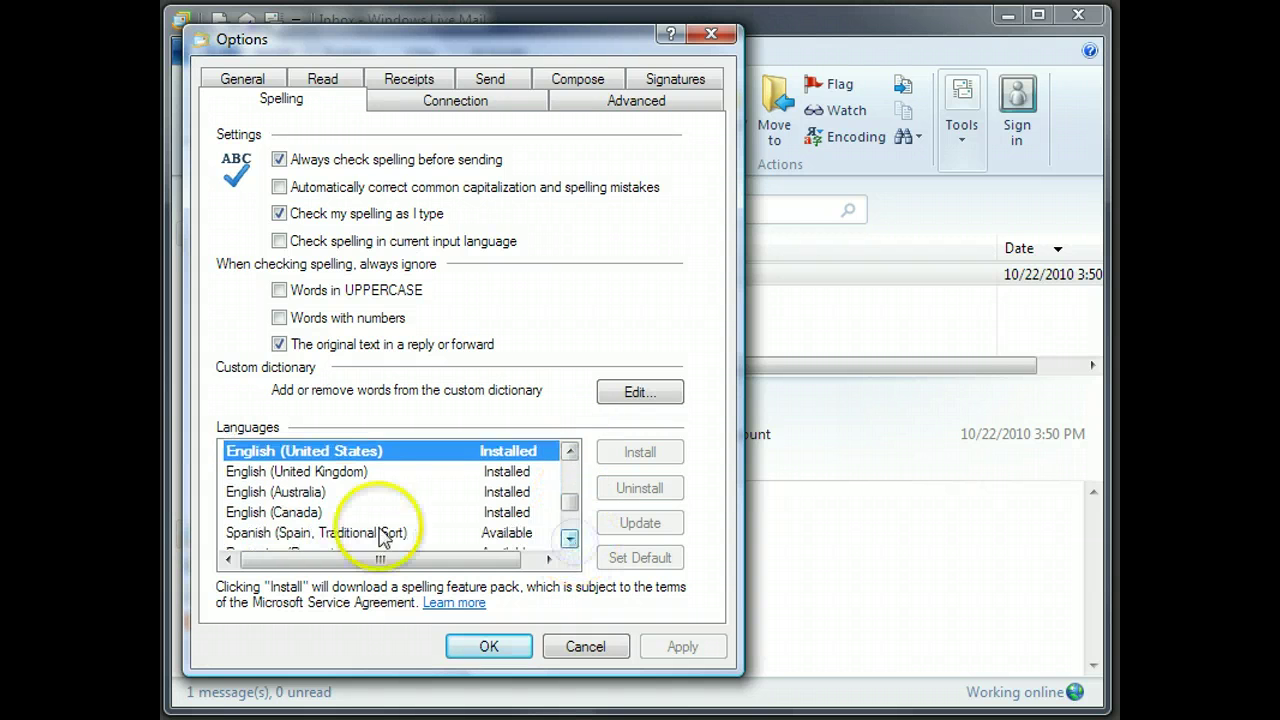
left_click(284, 512)
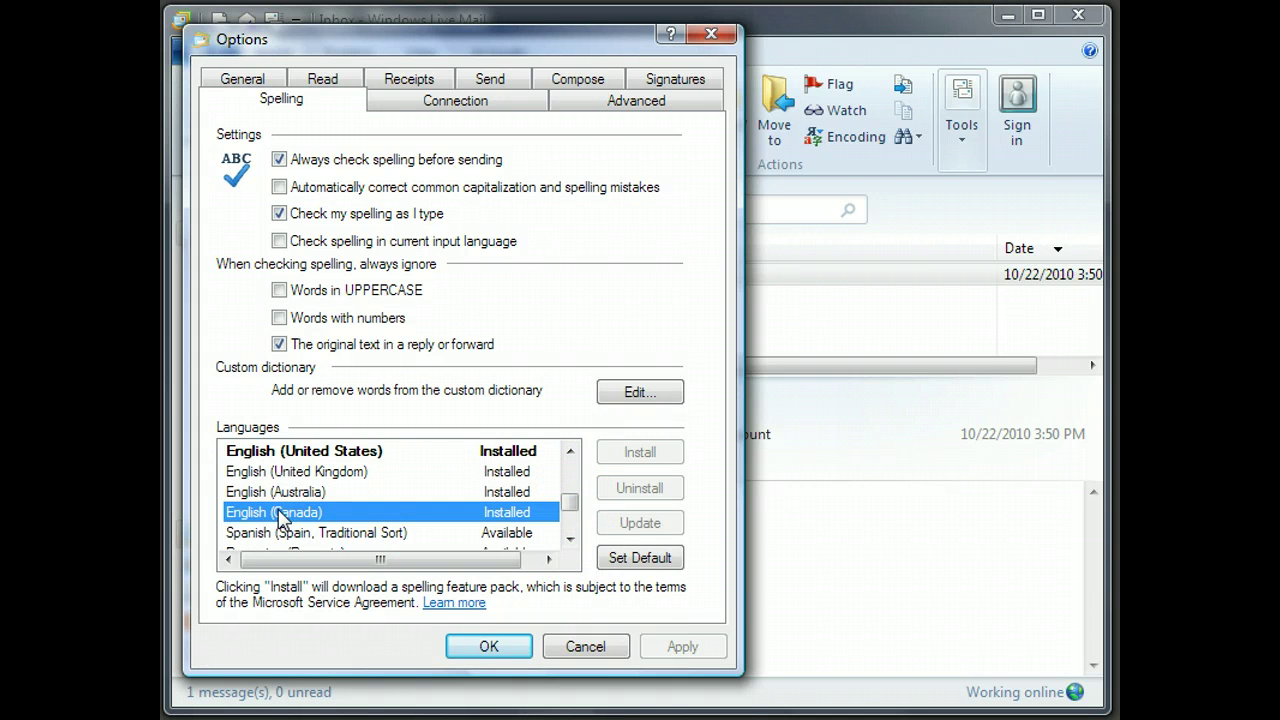
left_click(648, 566)
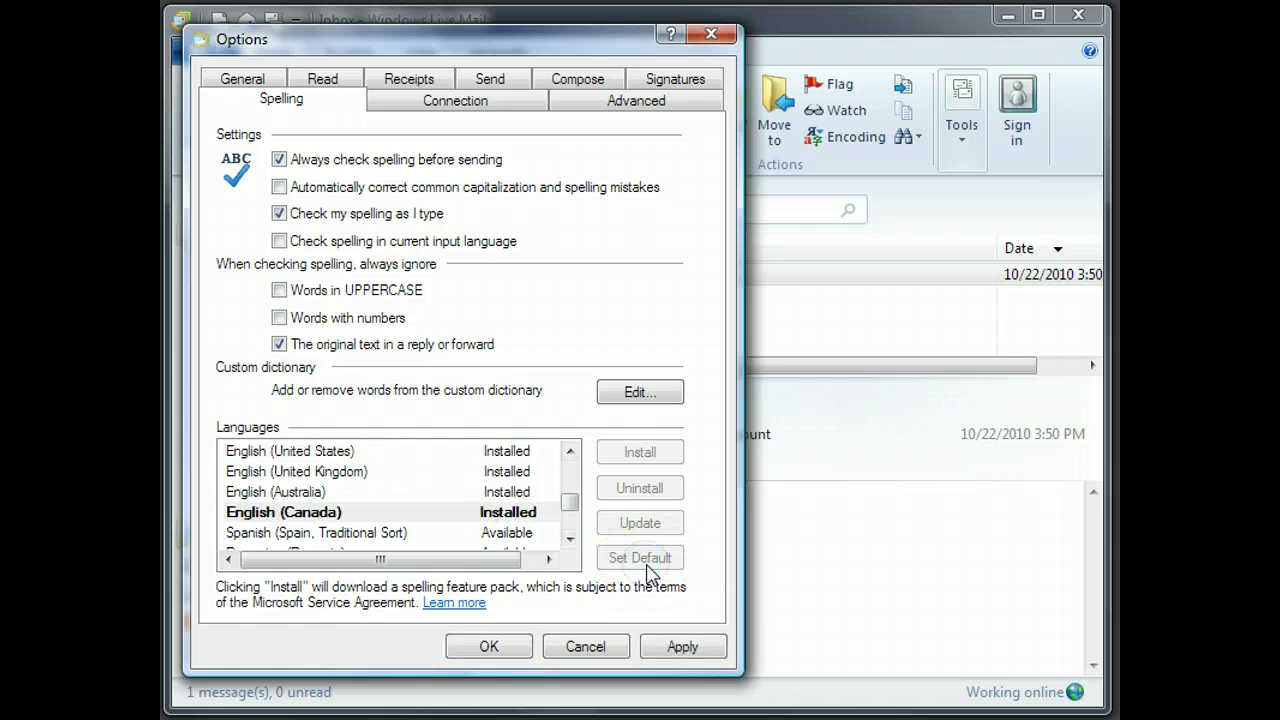
left_click(488, 648)
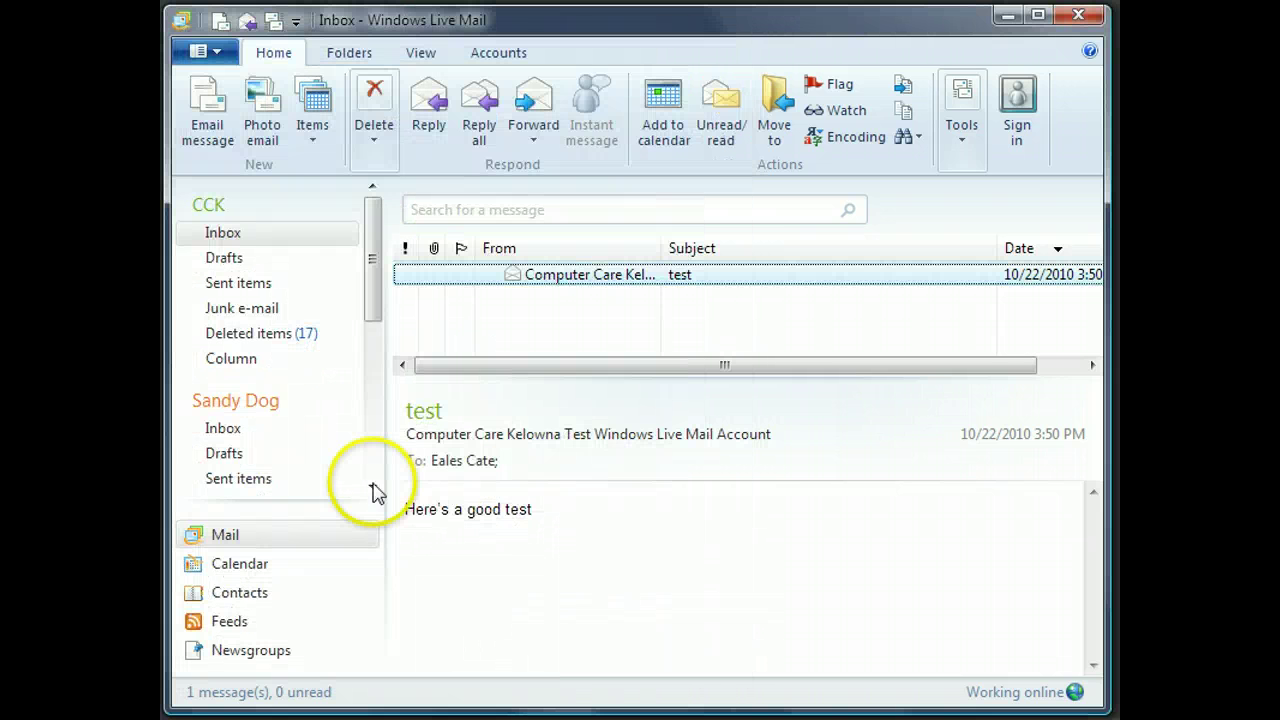
Start a new email message addressed to the suggested contact and place the cursor in its body
left_click(207, 125)
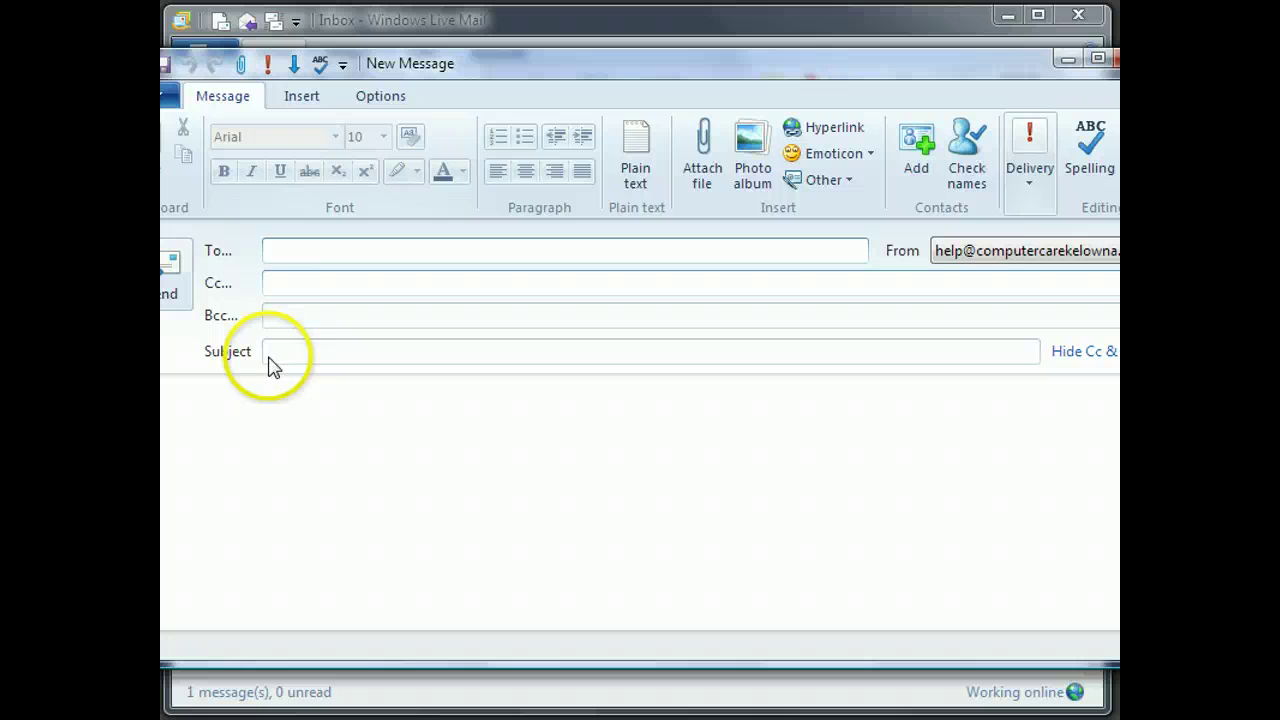
type("h")
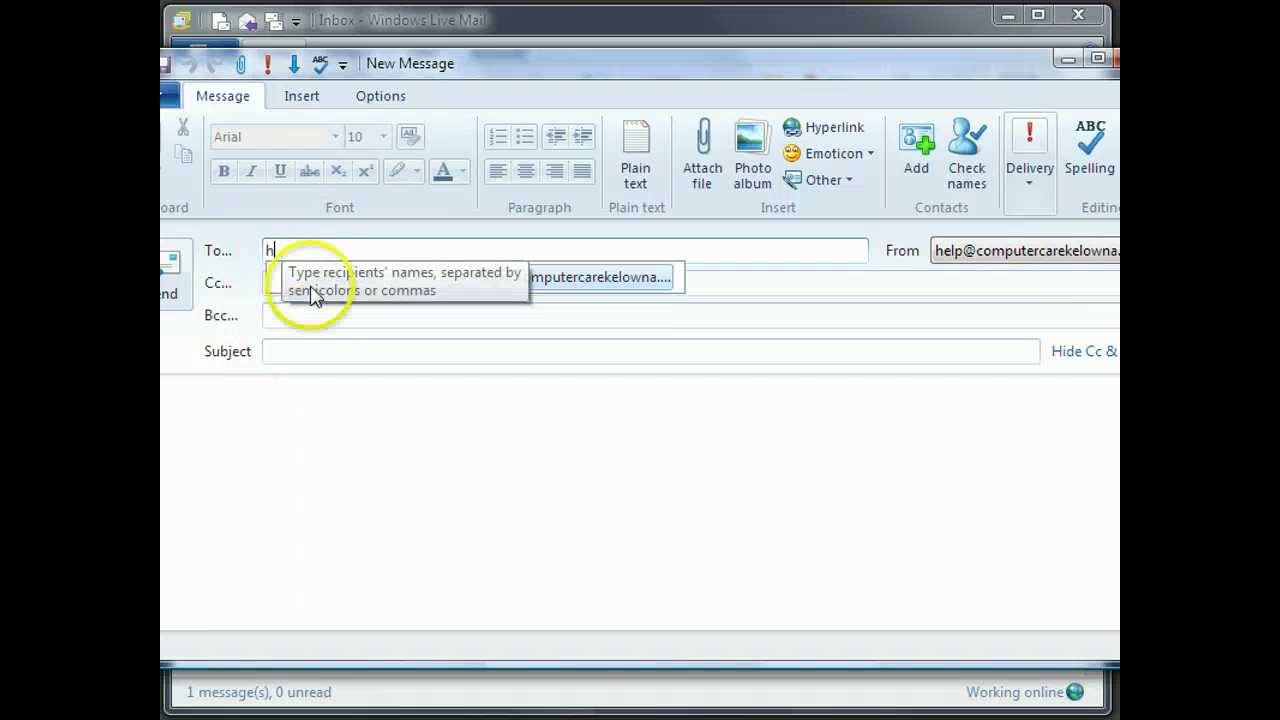
left_click(321, 280)
left_click(258, 428)
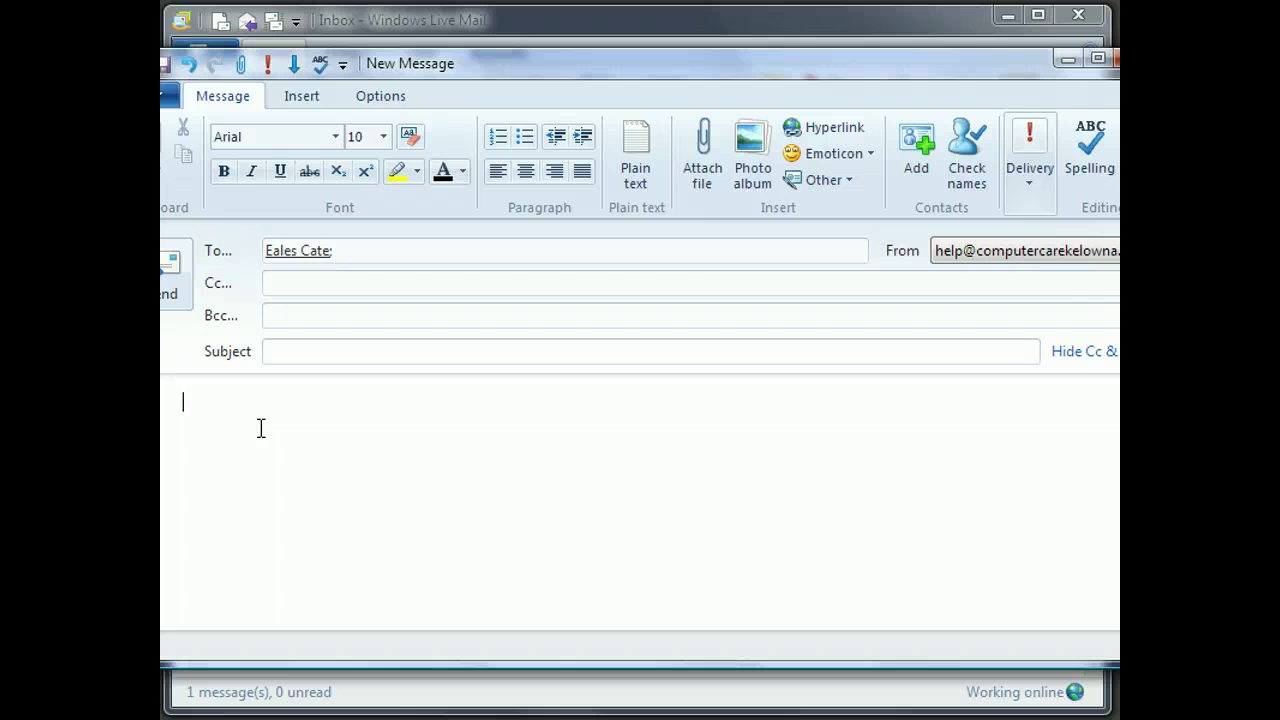
Insert "How many U's are there in Labor? What about in Labour?" as the body to check its spelling, and close the message without saving
type("How many U's are there in Labor?  What about in Labour?")
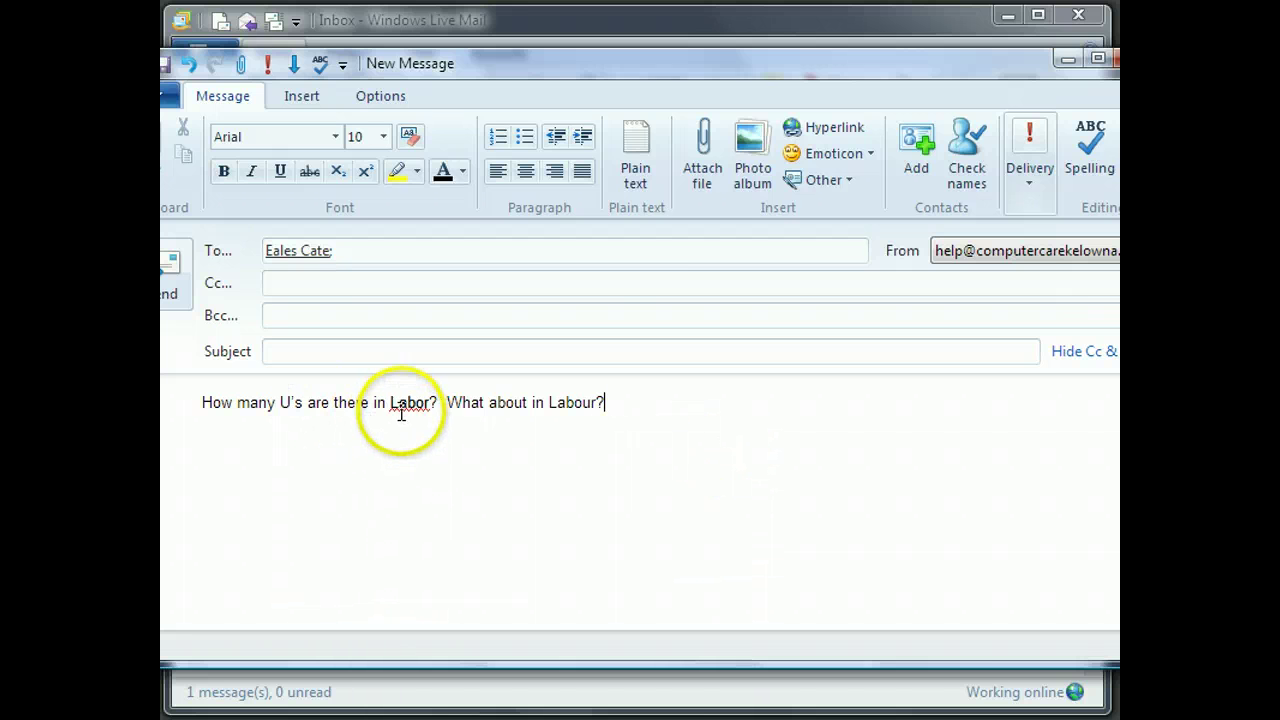
left_click(630, 400)
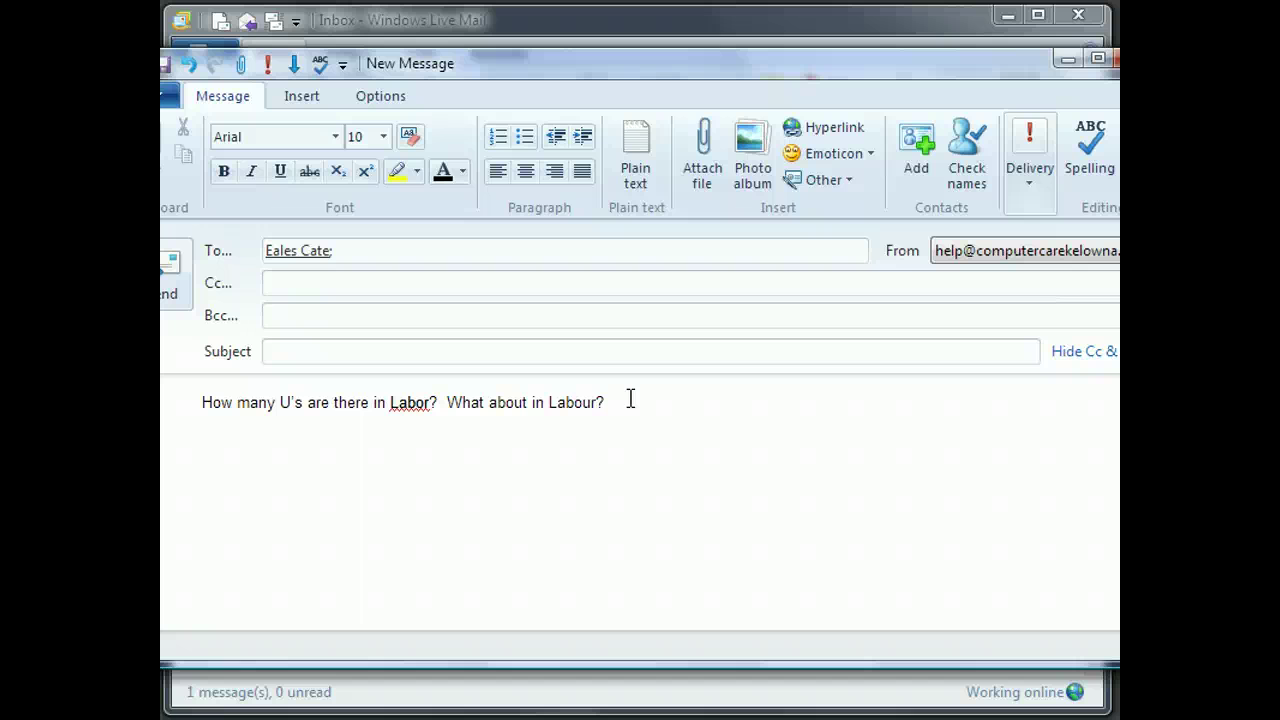
left_click(1115, 58)
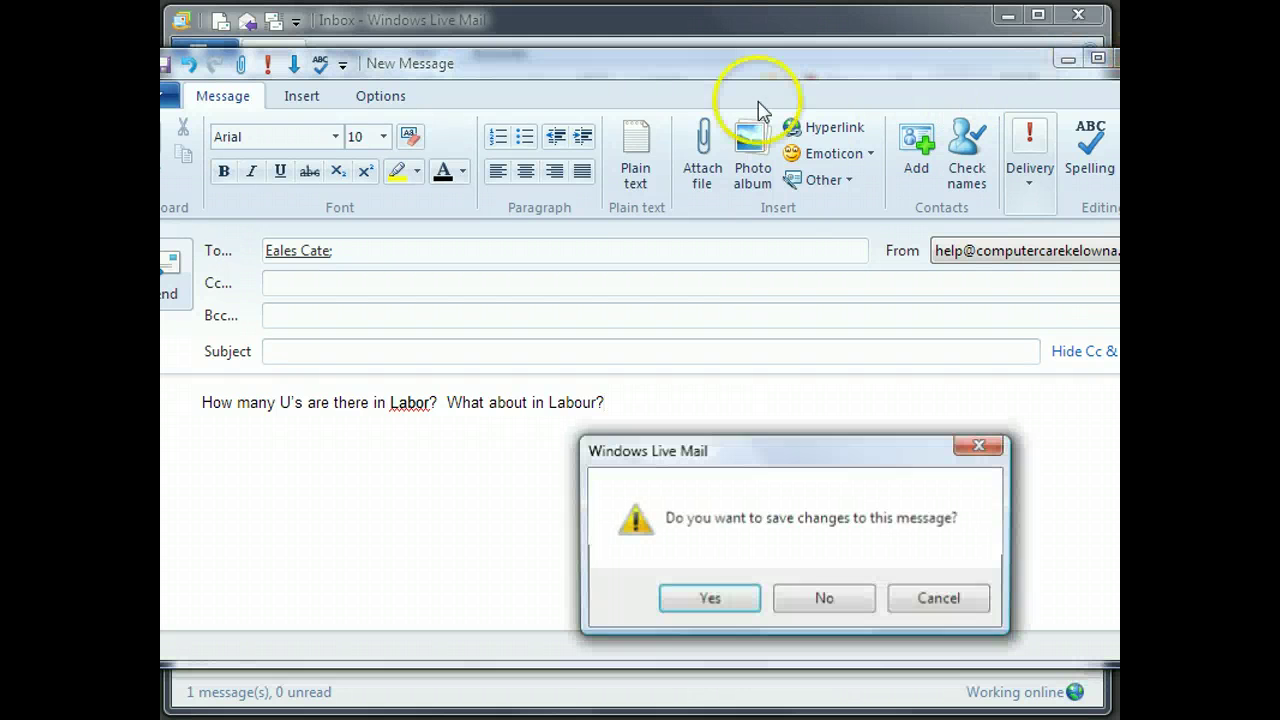
left_click(826, 600)
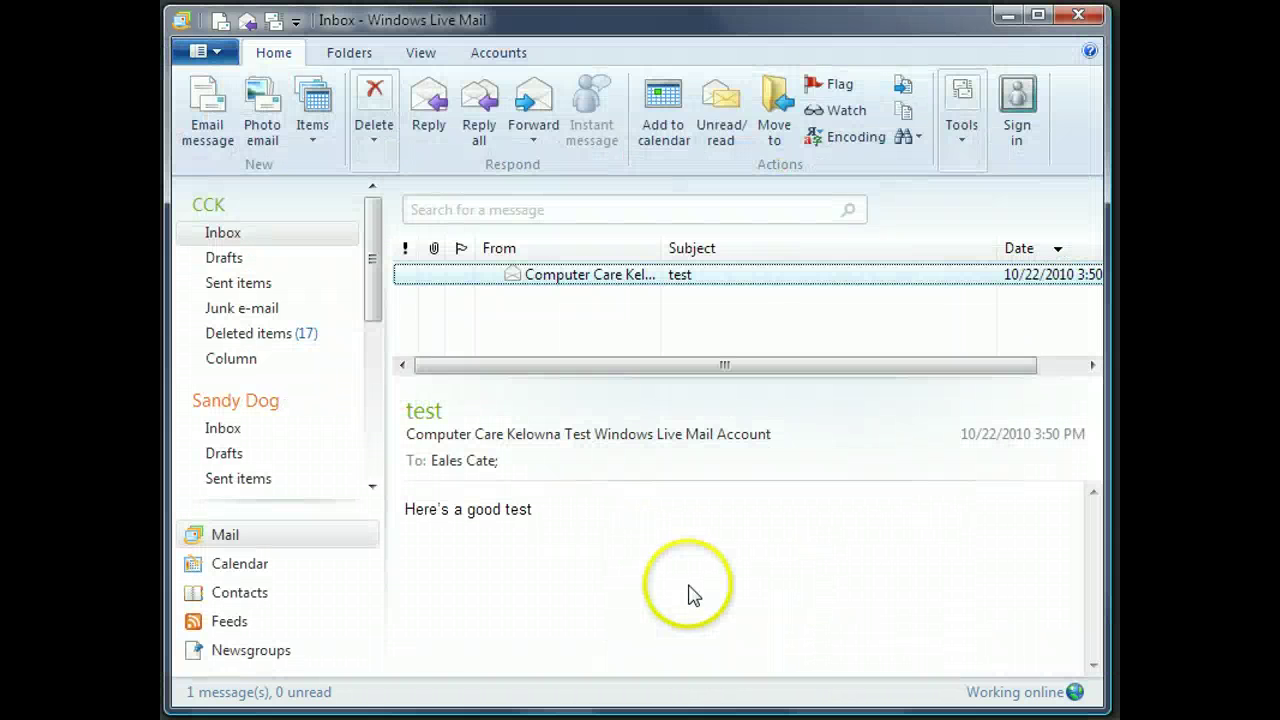